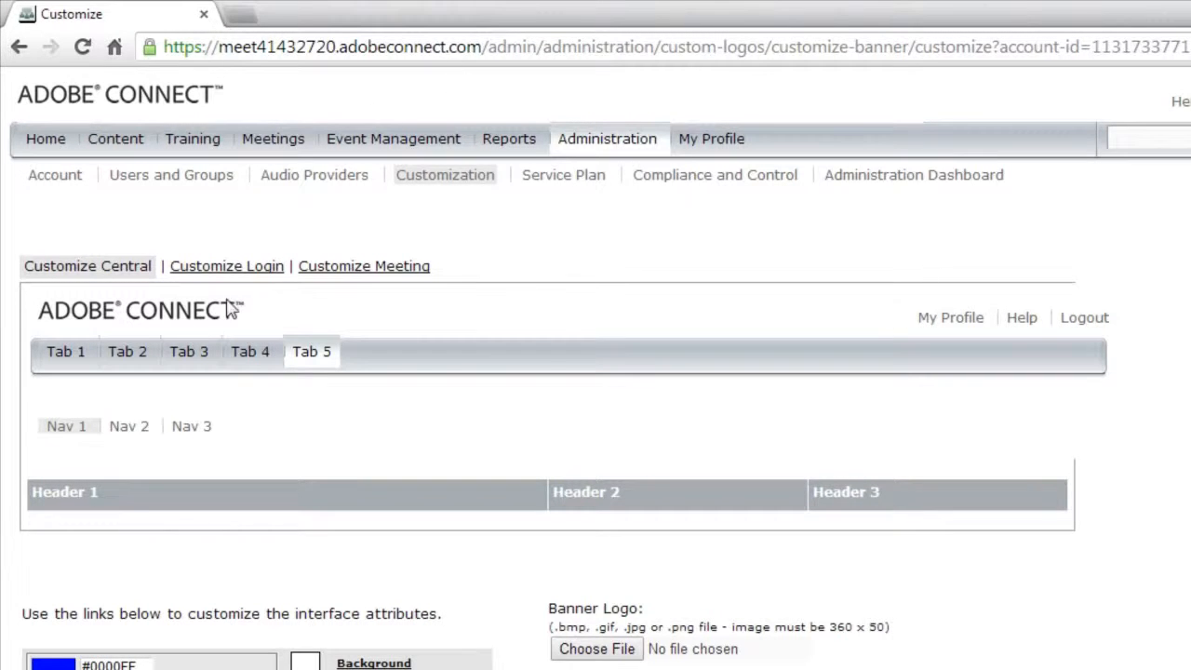
View the Customize Login and Customize Meeting pages and return to Customize Central.
left_click(238, 268)
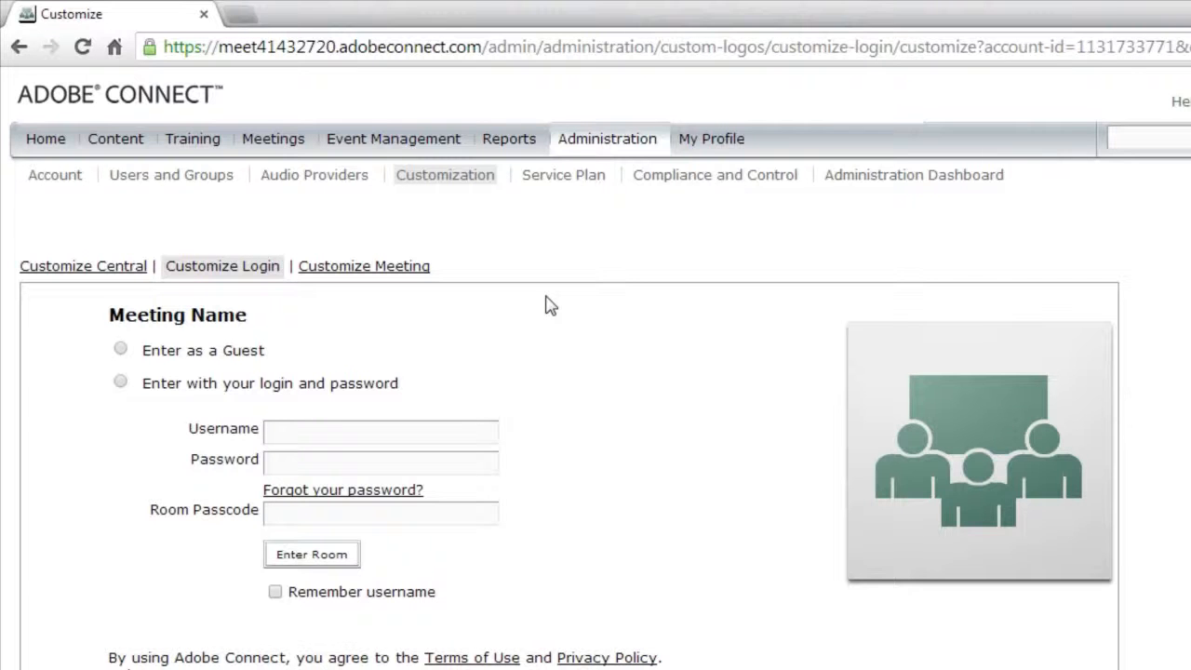
left_click(387, 271)
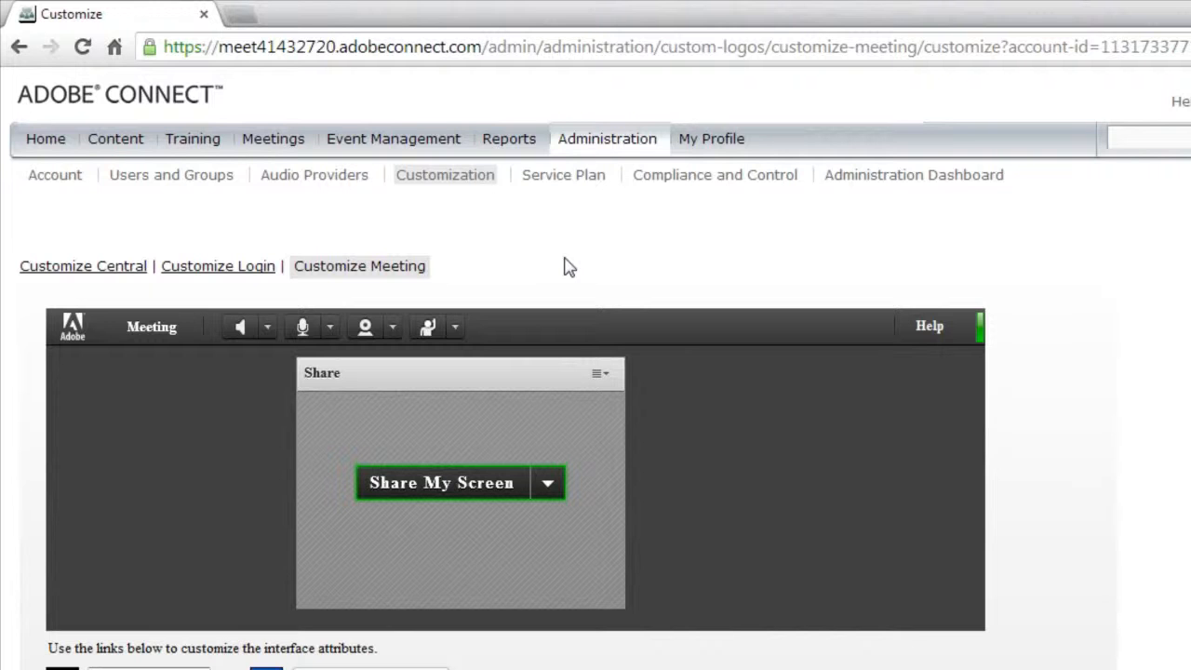
left_click(97, 267)
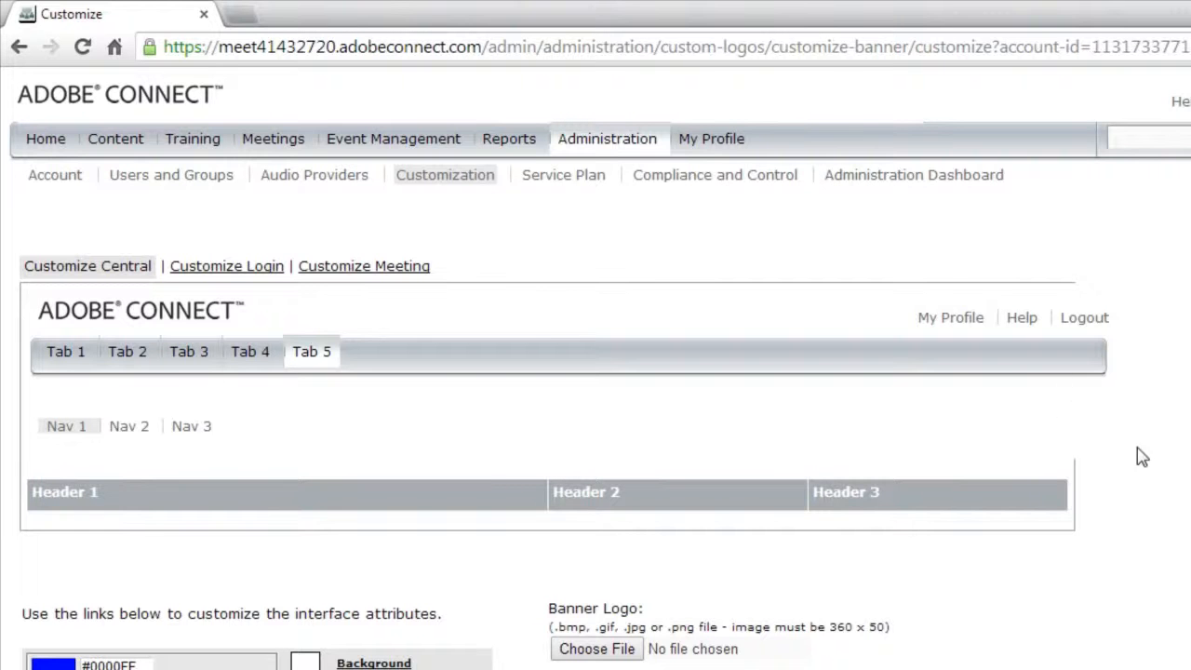
Choose Banner-Logo.png from the Geometrixx folder as the Customize Central banner logo.
scroll(1186, 483, "down", 2)
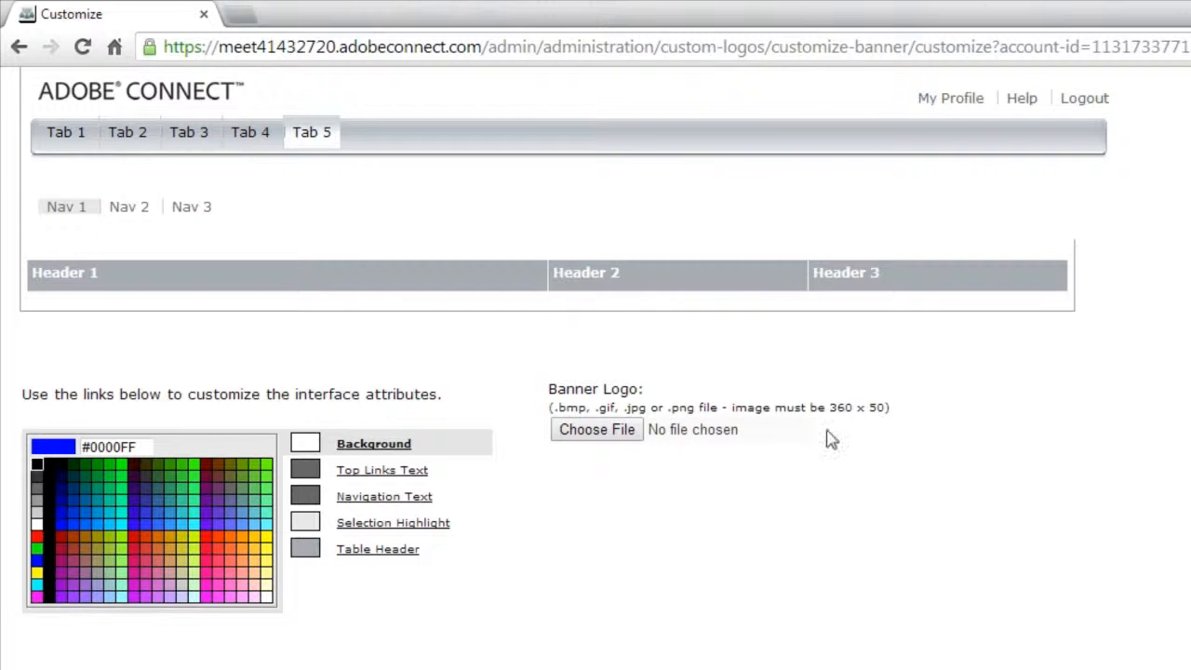
left_click_drag(821, 390, 872, 409)
left_click(882, 425)
left_click(629, 430)
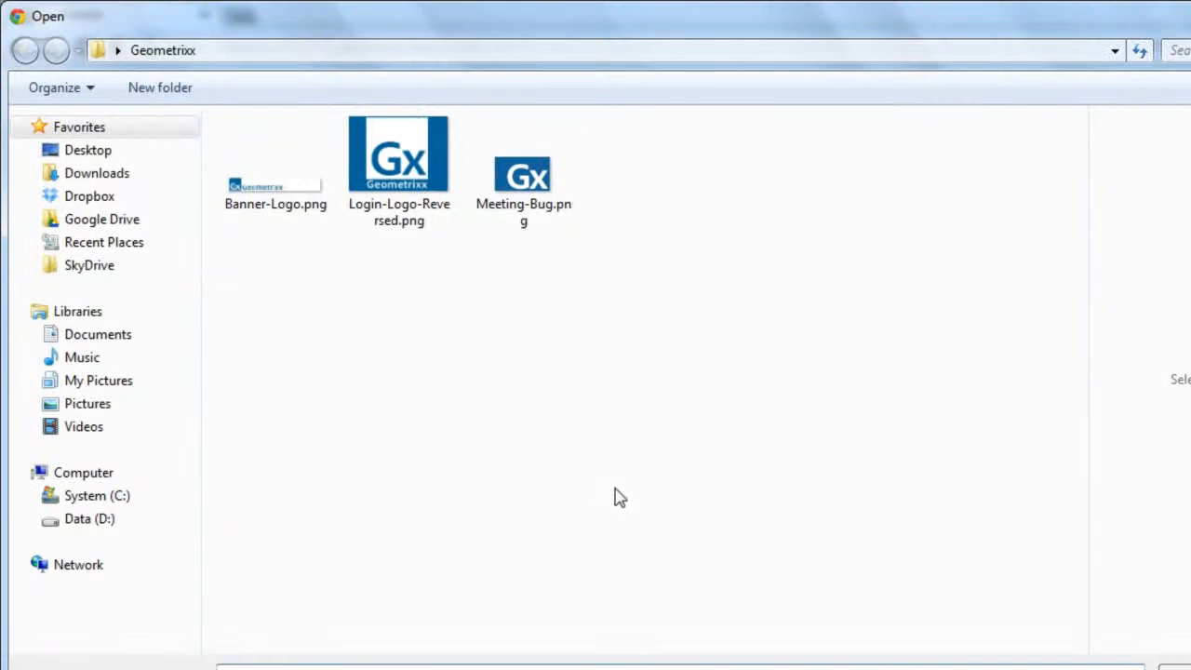
left_click(314, 186)
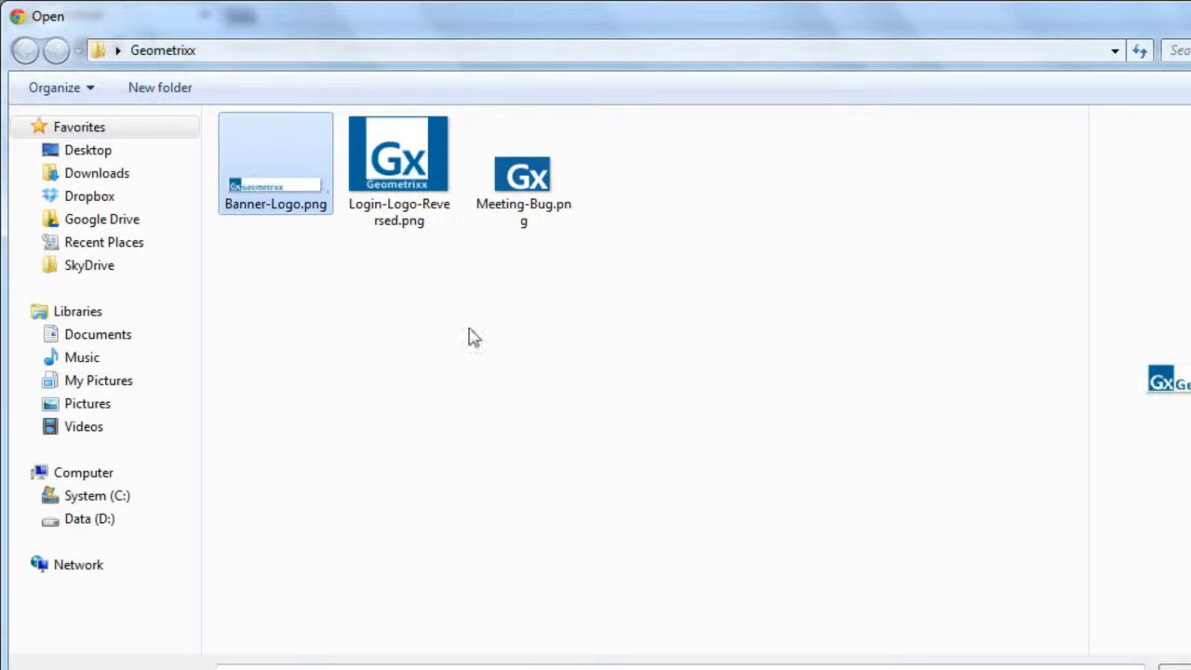
key("Return")
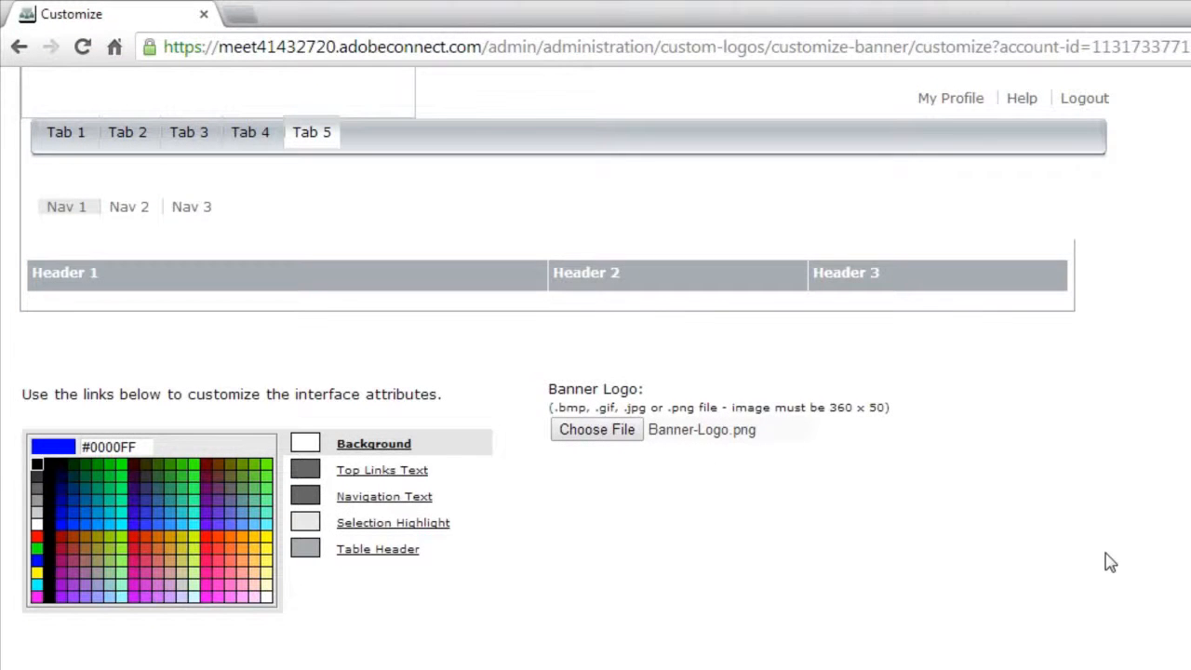
Apply the new banner logo and reload the page so the site header updates.
scroll(1110, 562, "down", 1)
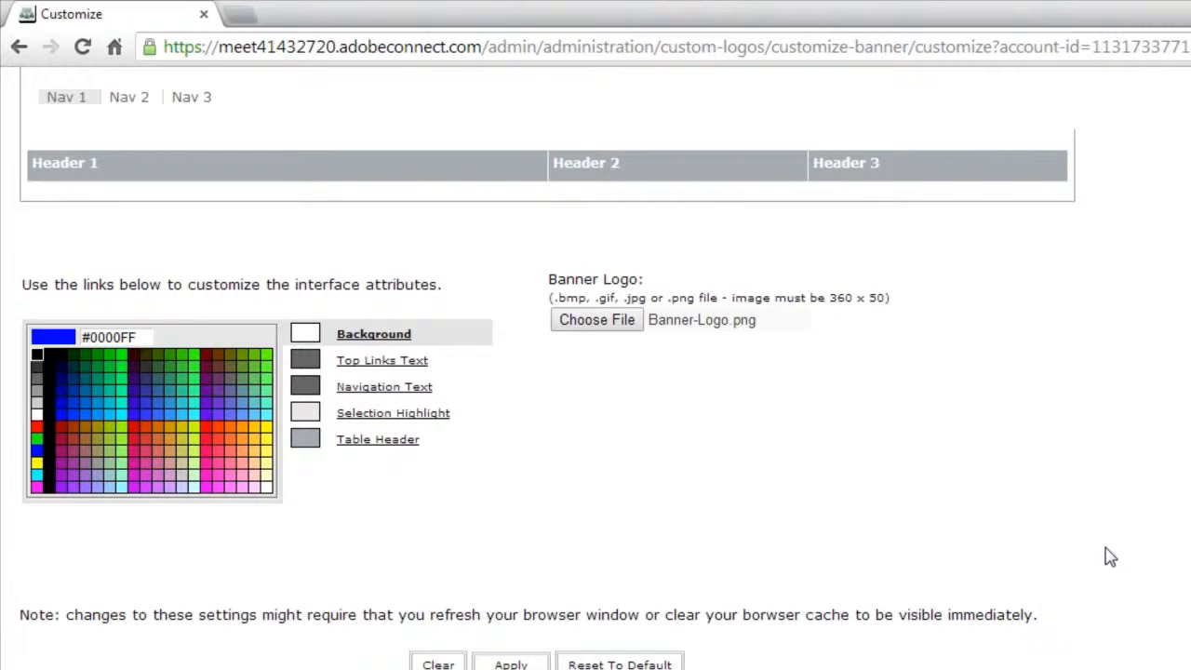
scroll(1107, 556, "up", 2)
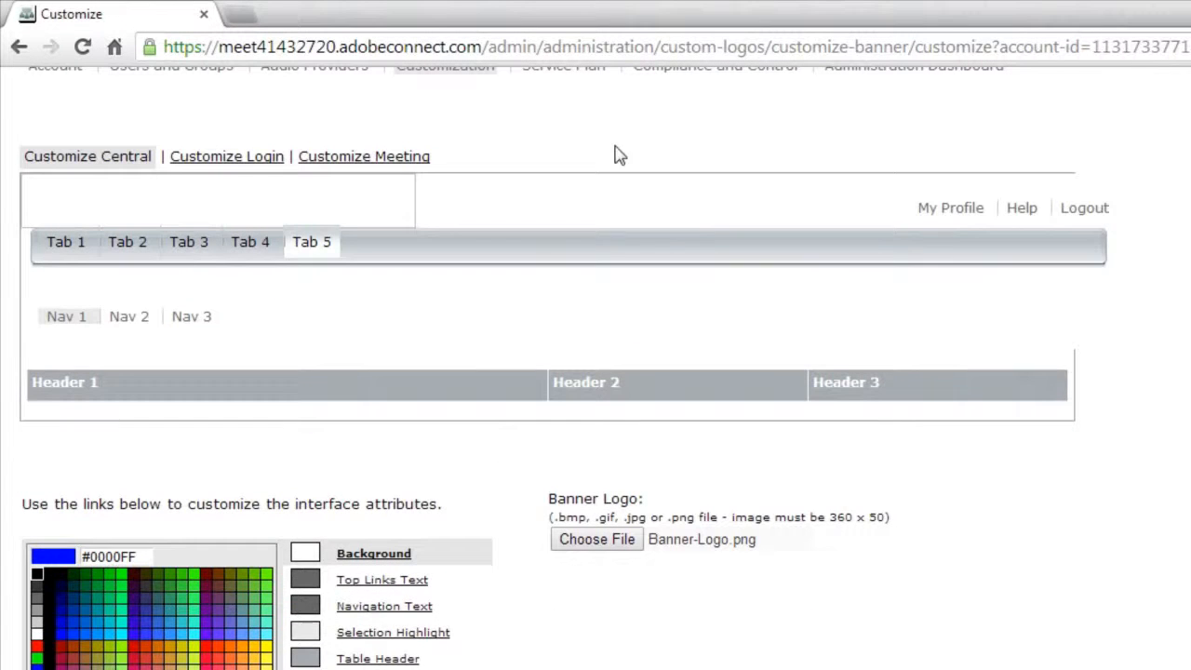
scroll(651, 419, "down", 2)
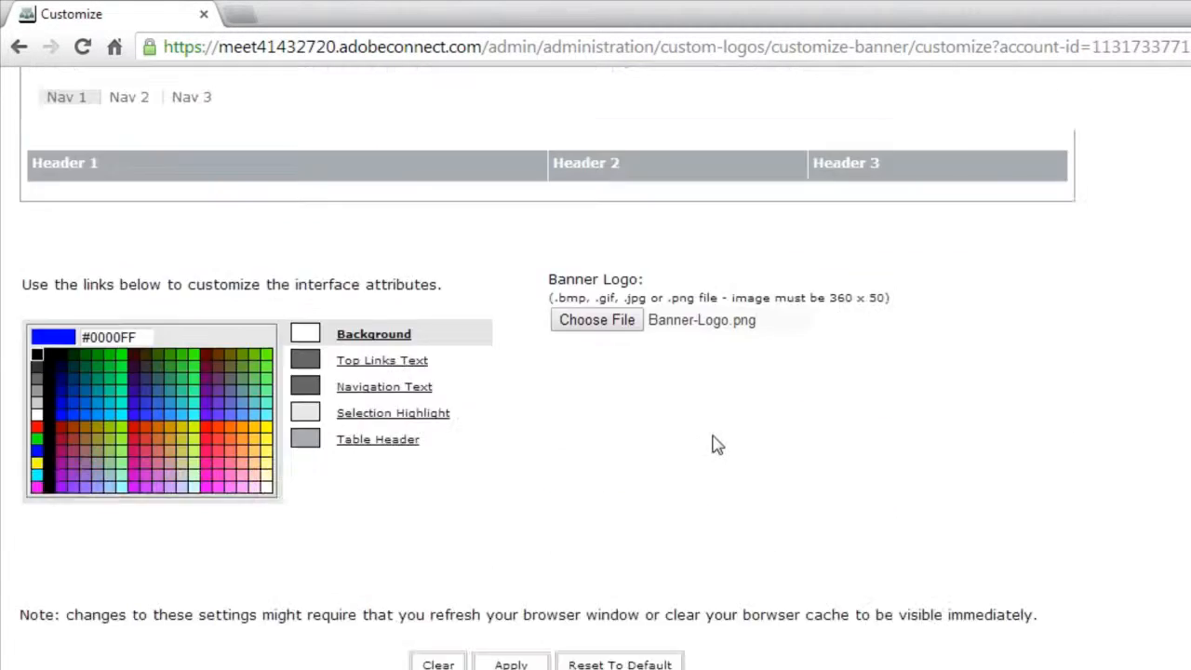
left_click(511, 664)
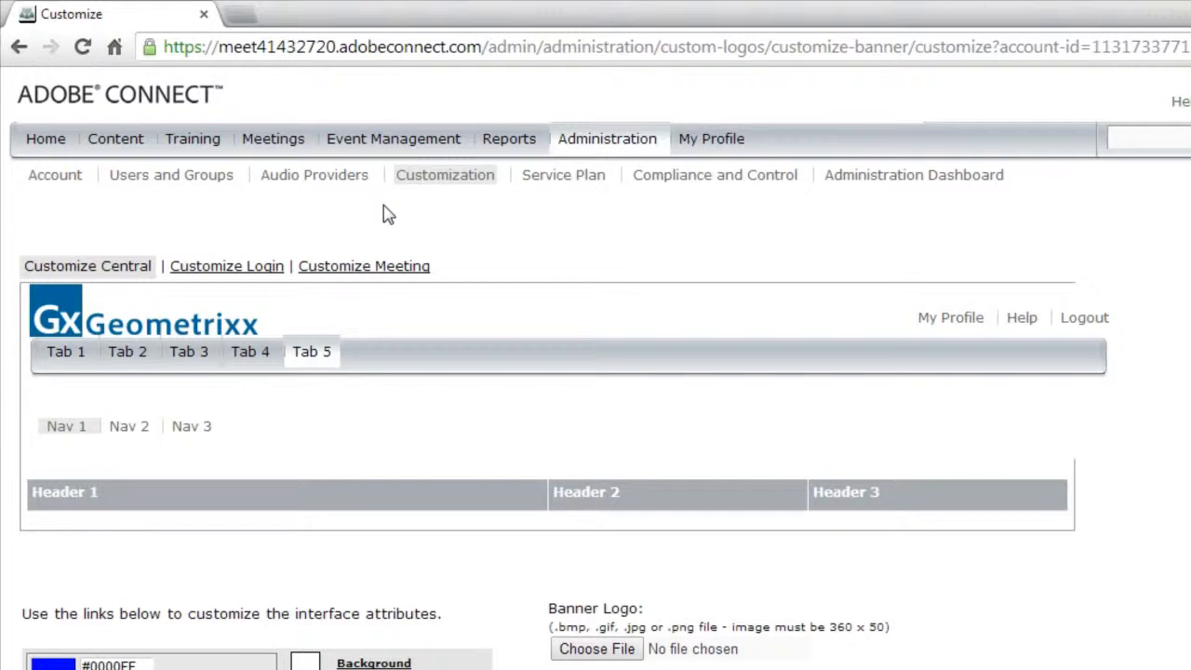
left_click(82, 46)
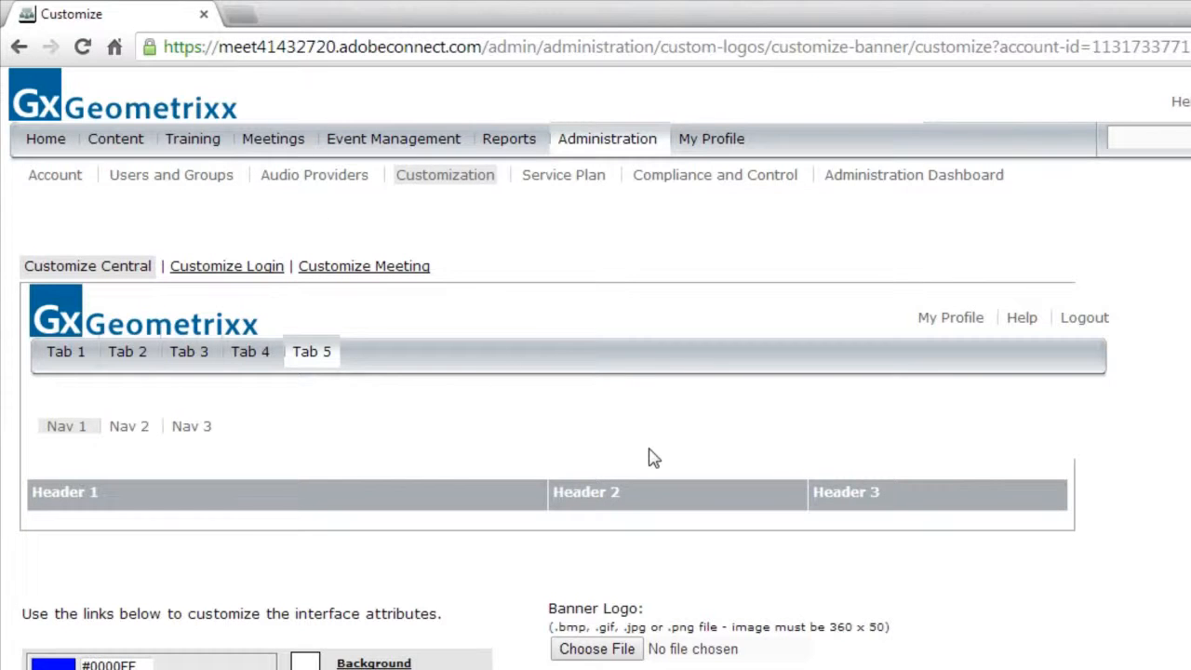
Set the Table Header color of Customize Central to #006599 and check it in the preview.
scroll(649, 457, "down", 3)
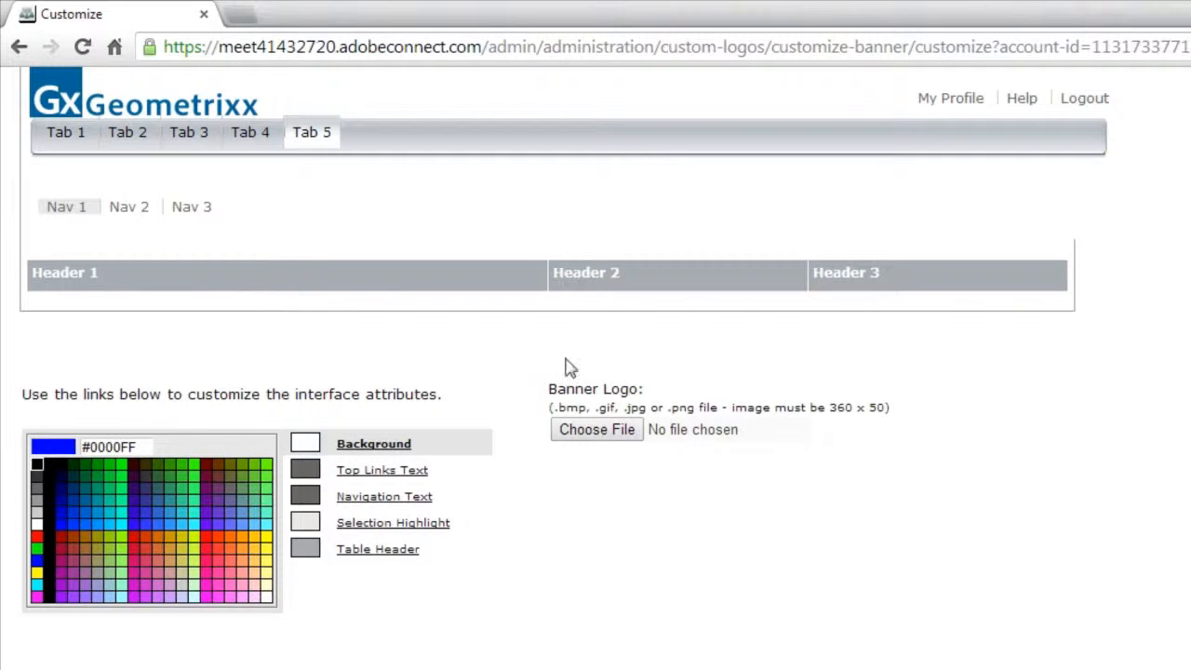
left_click(375, 552)
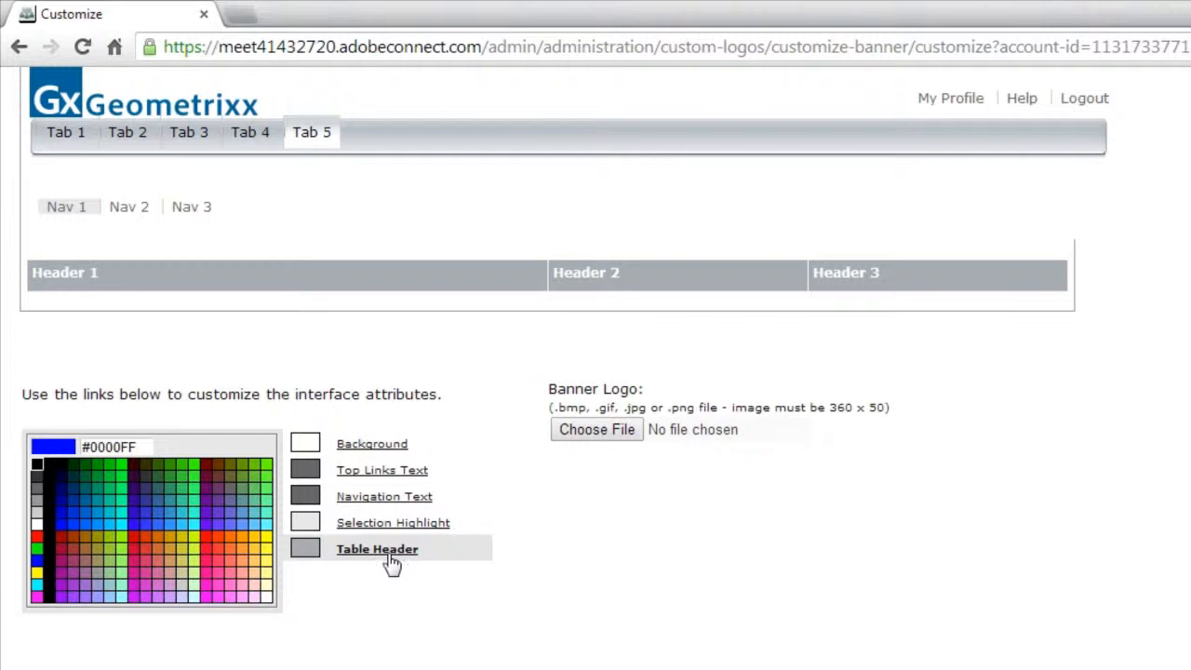
left_click(146, 524)
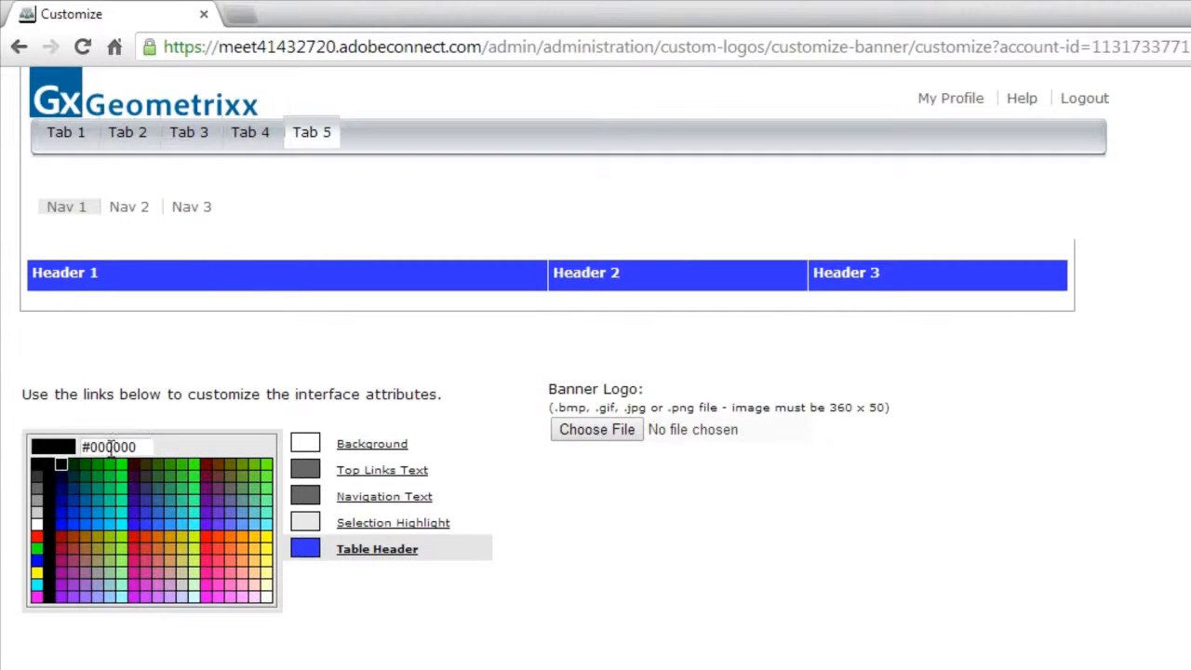
left_click_drag(101, 447, 171, 445)
key("BackSpace")
key("BackSpace")
type("0065")
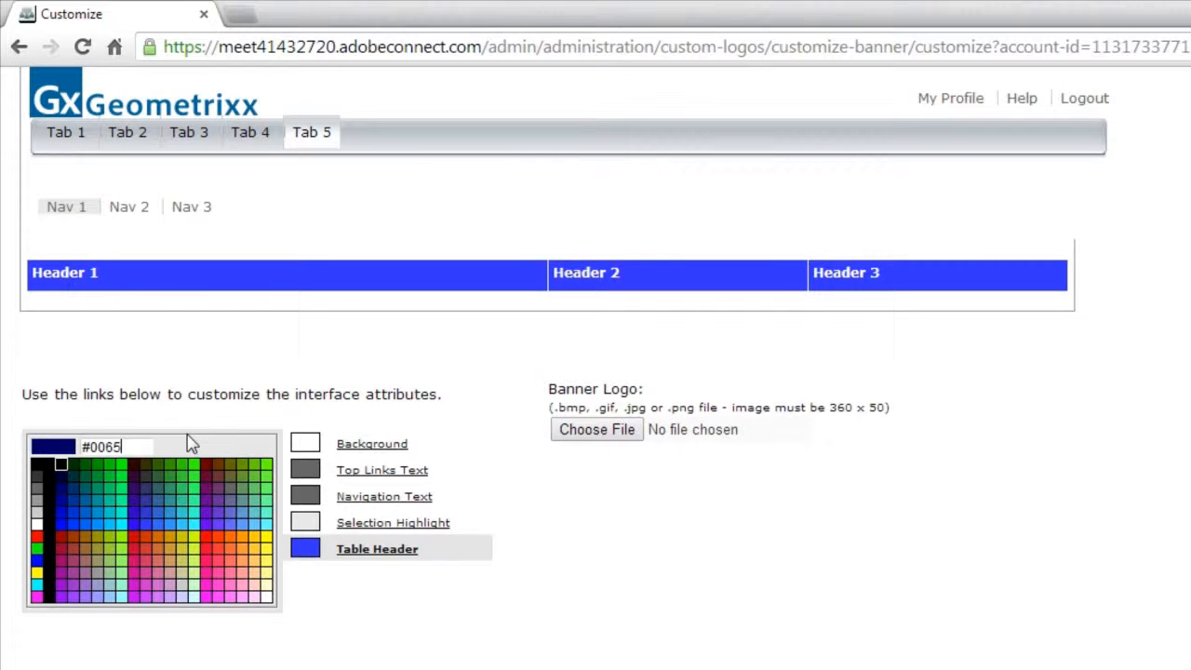
type("99")
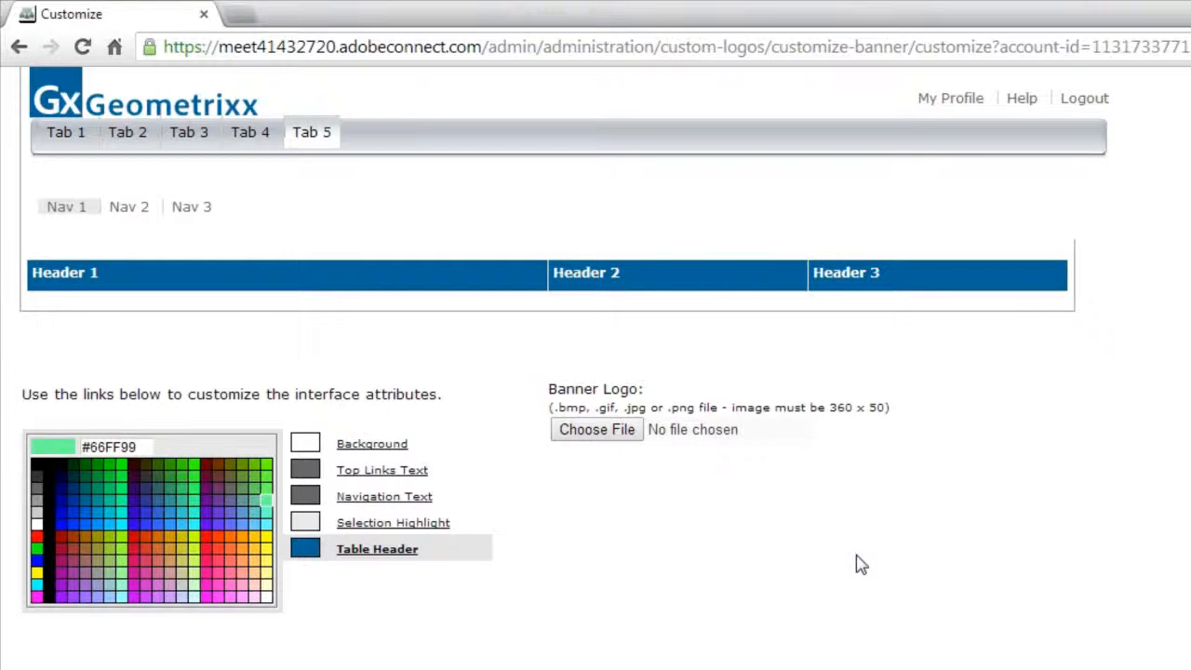
scroll(856, 554, "down", 1)
scroll(856, 564, "up", 3)
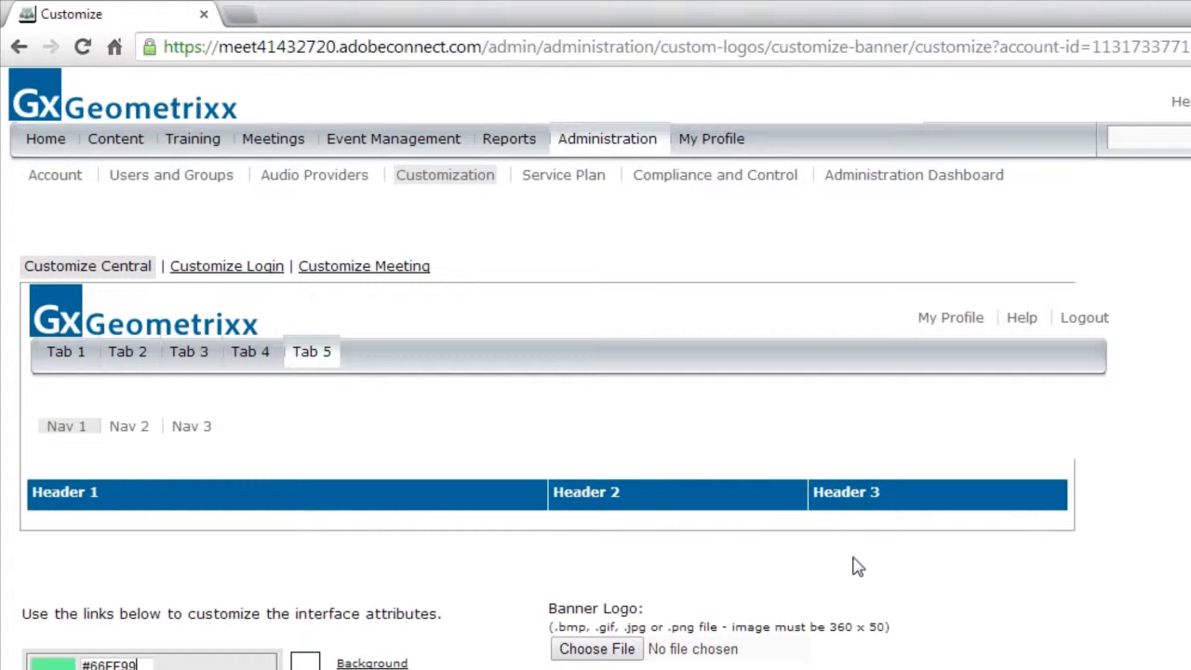
Upload Login-Logo-Reversed.png as the main logo of the login page and apply it.
left_click(222, 268)
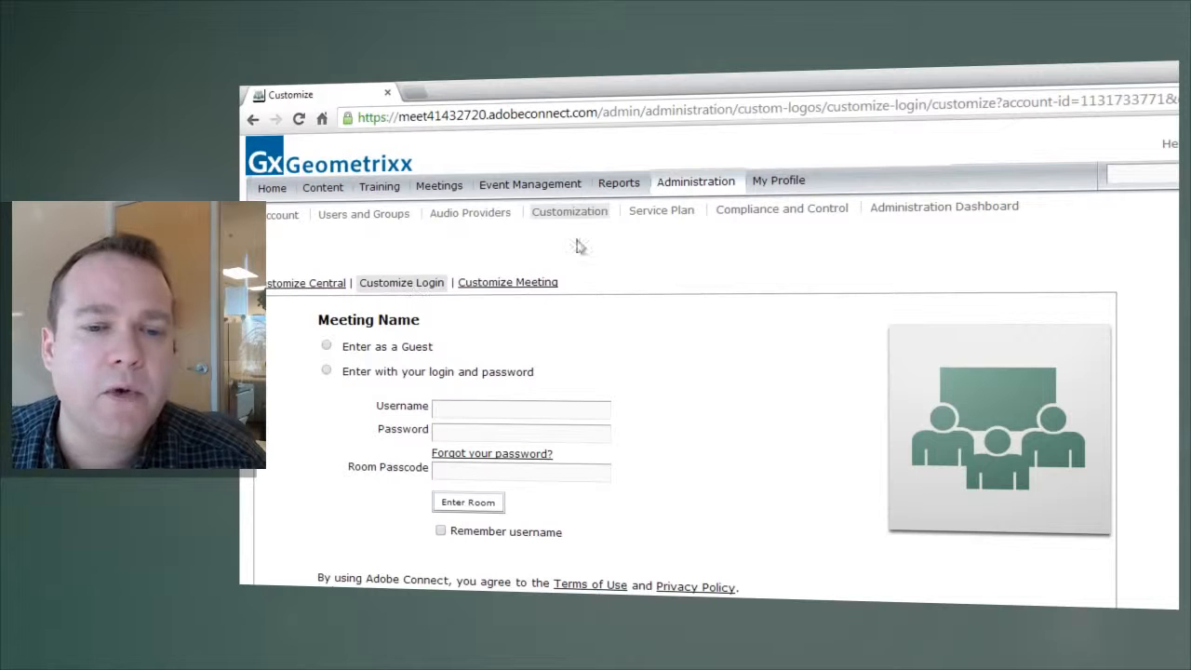
scroll(874, 277, "down", 3)
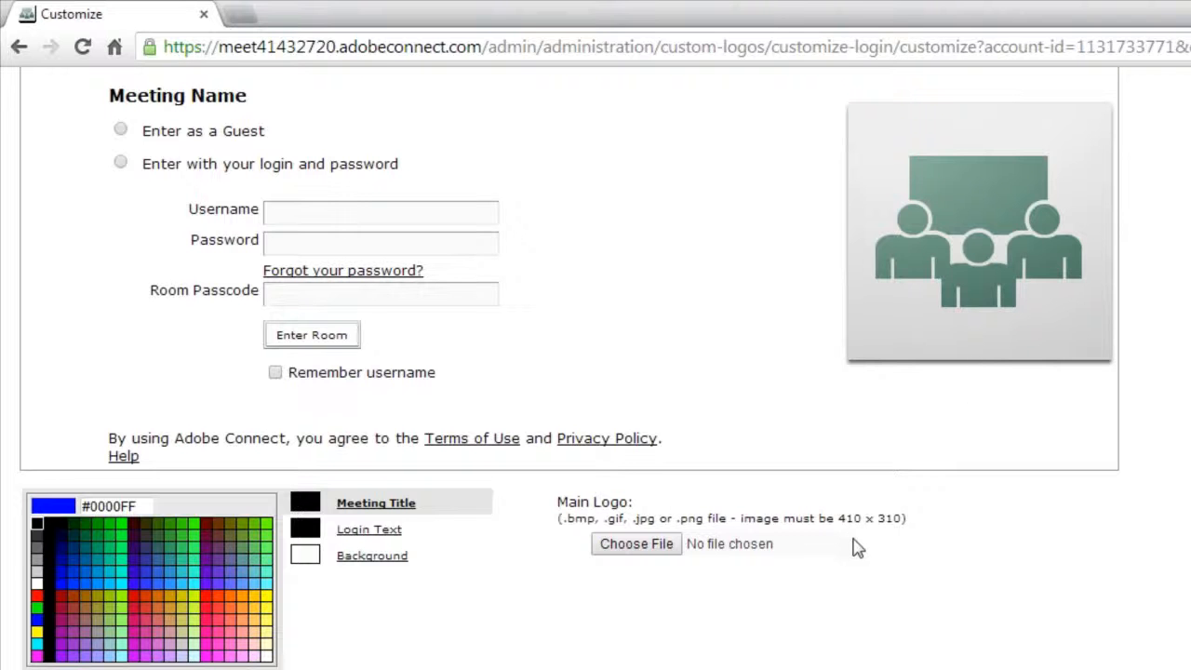
left_click(629, 544)
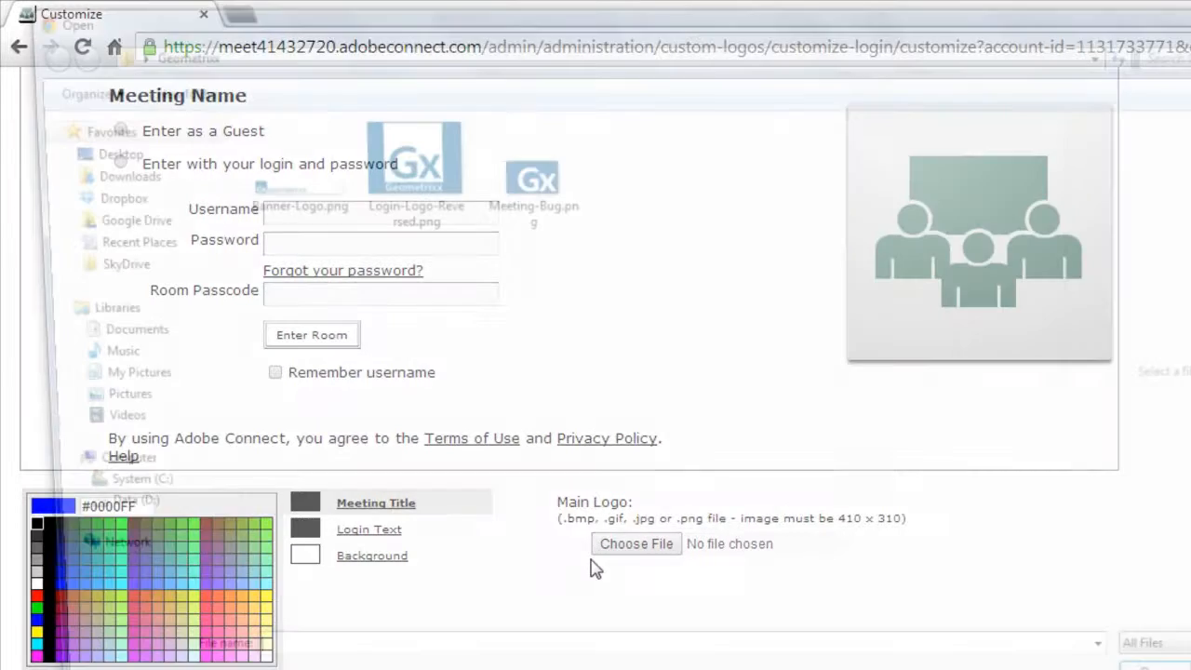
left_click(419, 197)
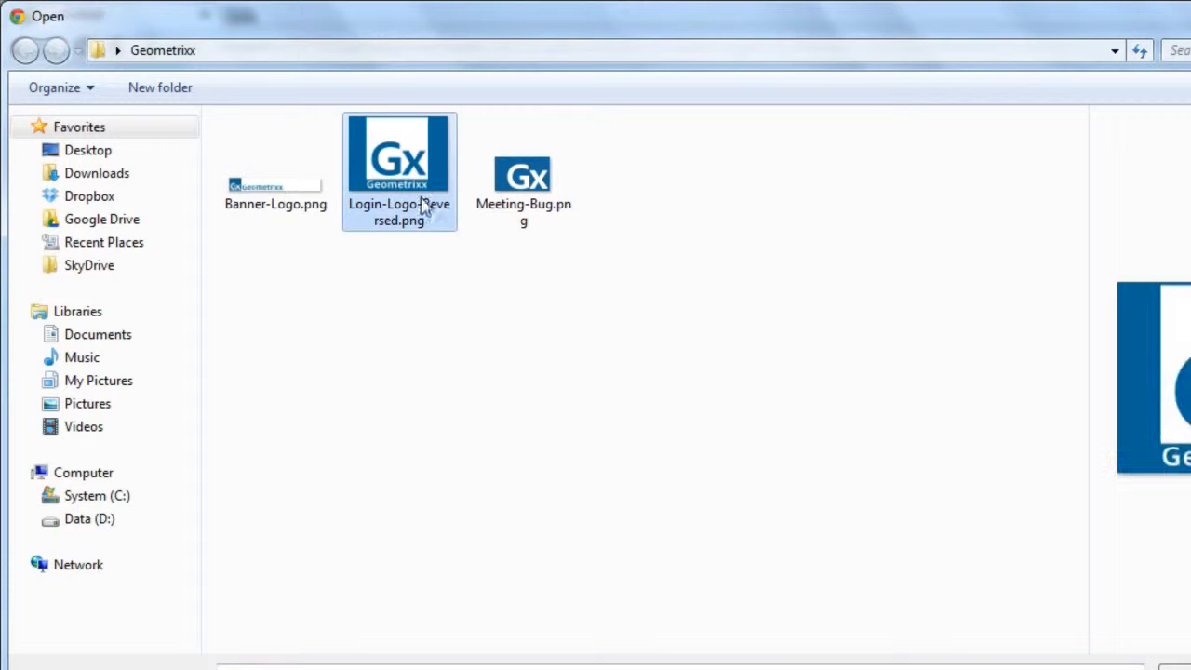
key("Return")
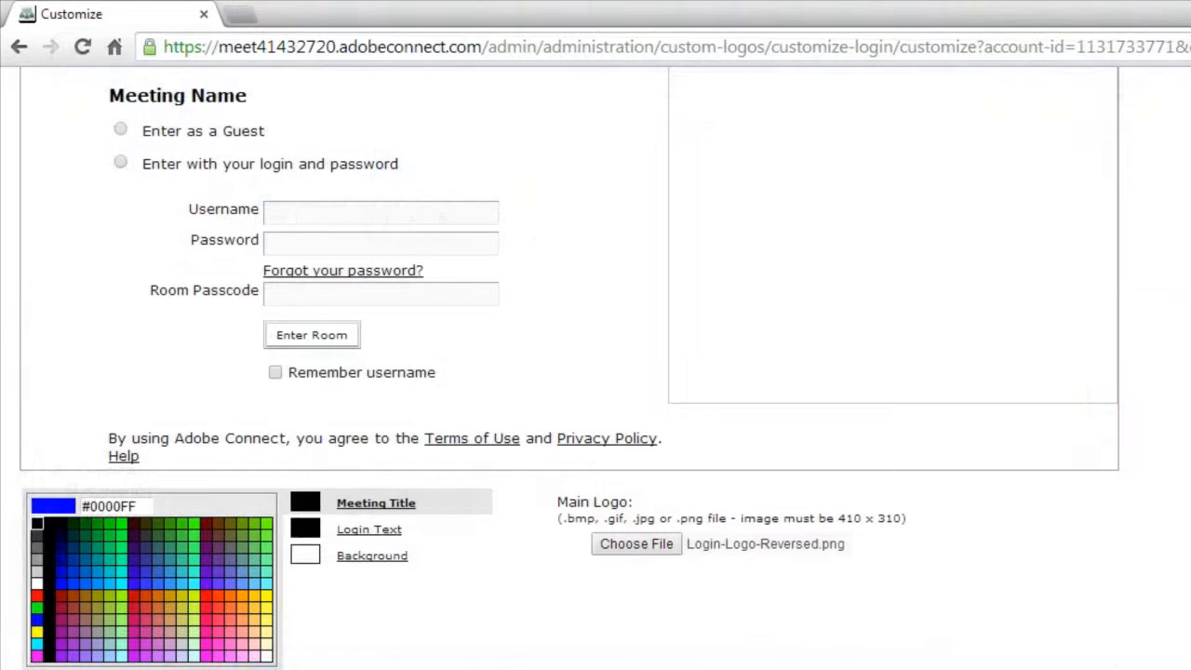
scroll(1154, 614, "down", 2)
left_click(490, 664)
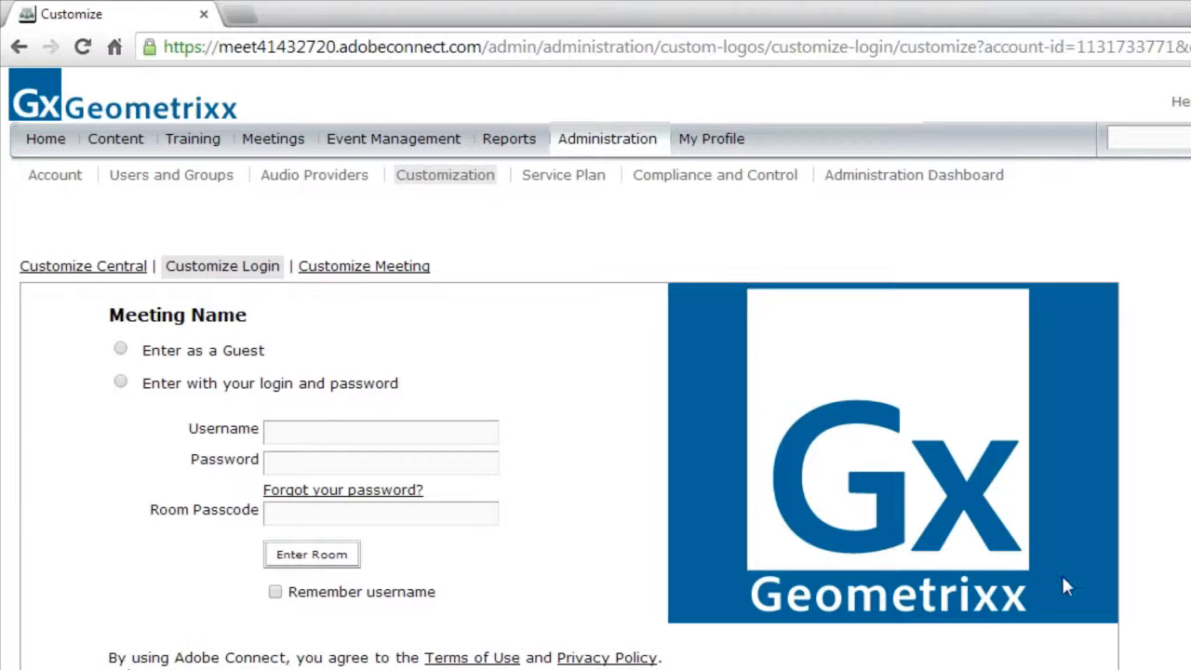
Set the login page's Background color to #006599.
scroll(1068, 555, "down", 3)
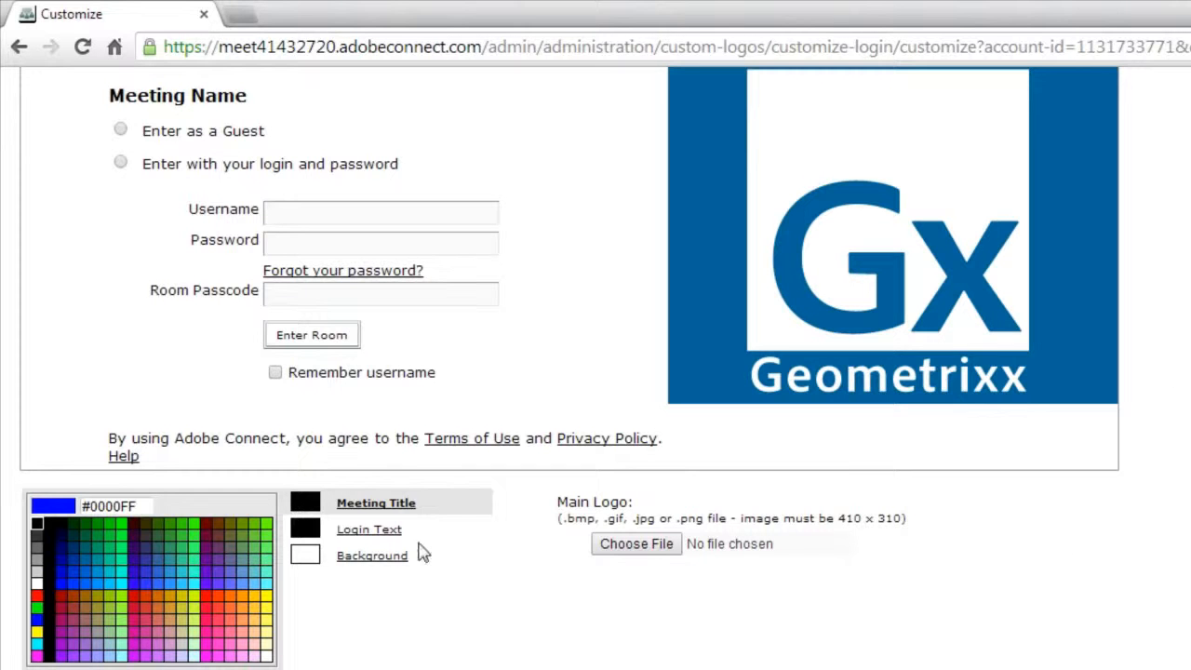
left_click(375, 560)
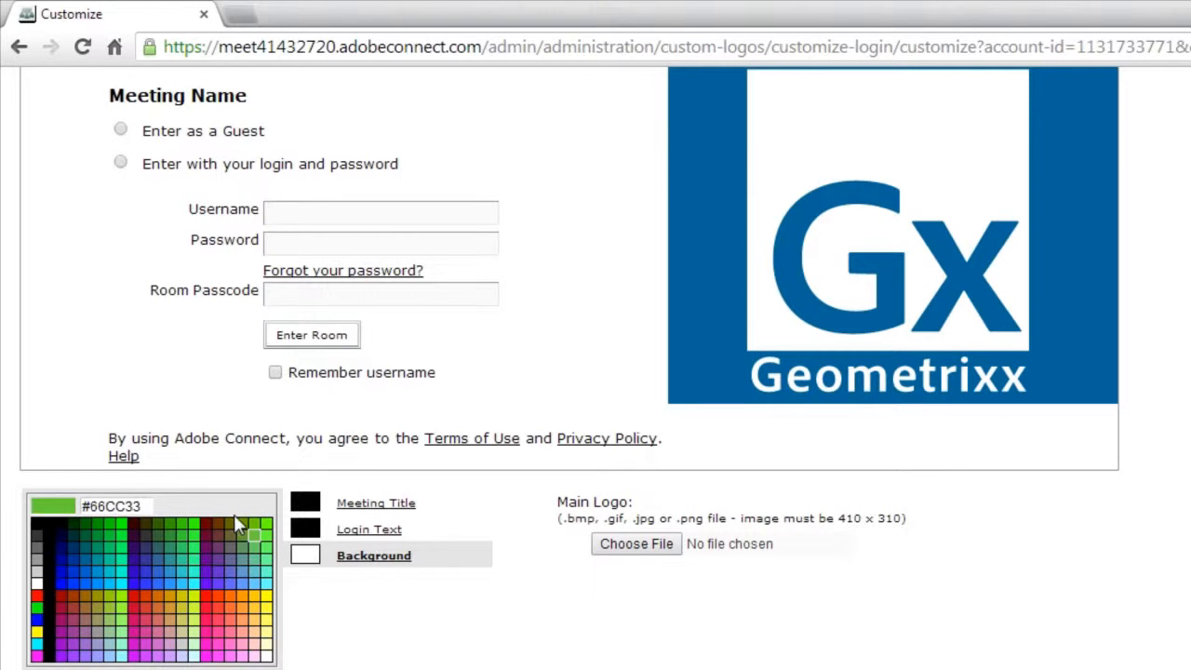
left_click_drag(99, 505, 318, 547)
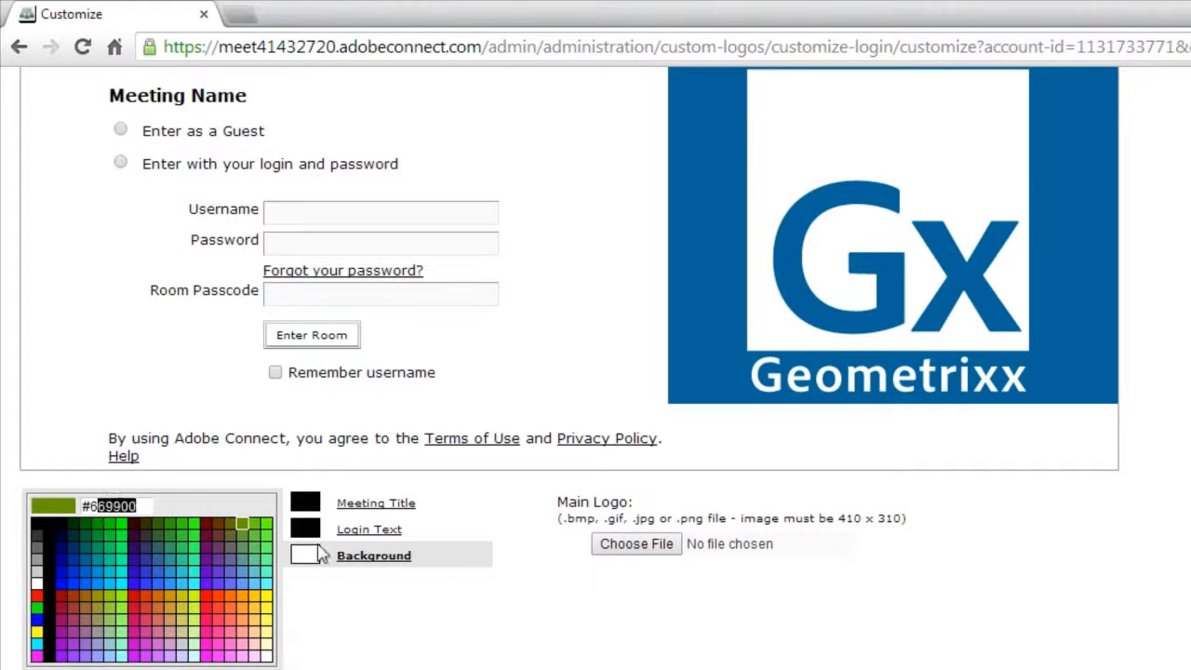
key("BackSpace")
key("BackSpace")
type("006599")
key("Return")
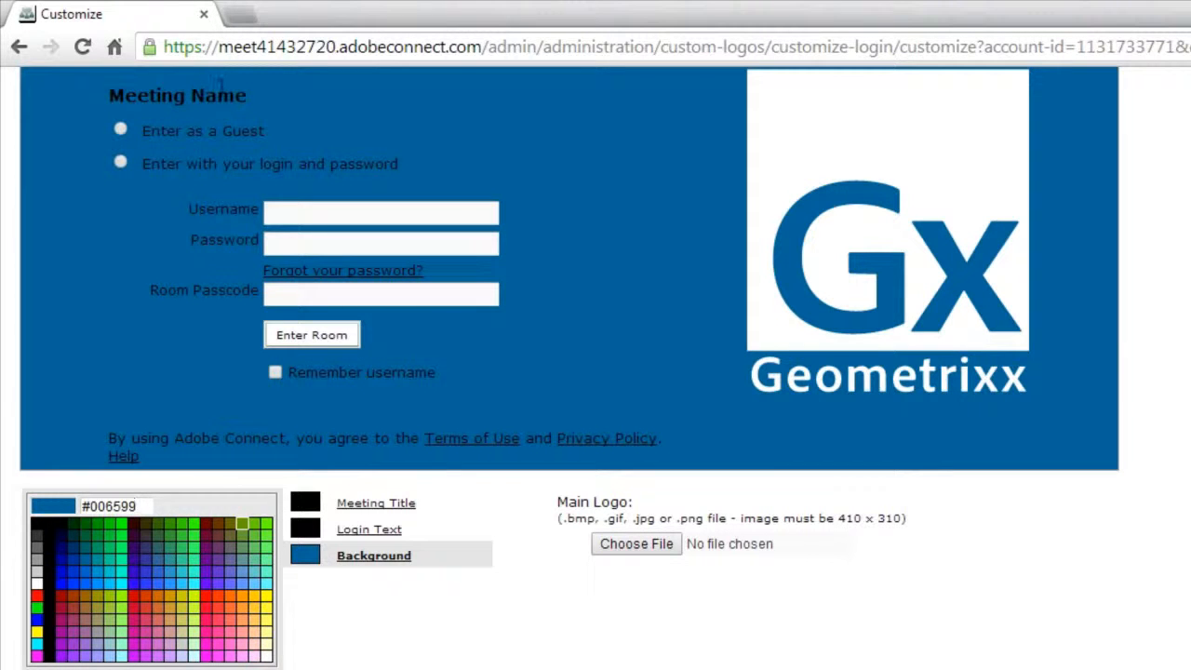
Set the login page's Meeting Title to white #FFFFFF and Login Text to light gray #CCCCCC, and apply the colors.
left_click(386, 504)
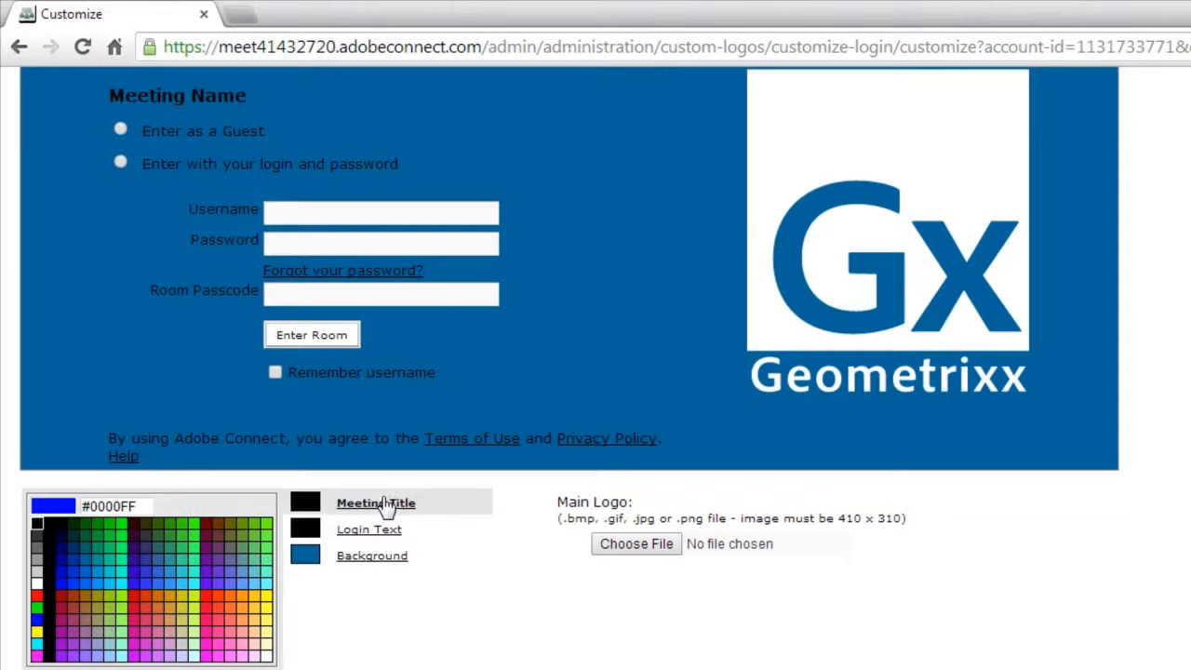
left_click(37, 583)
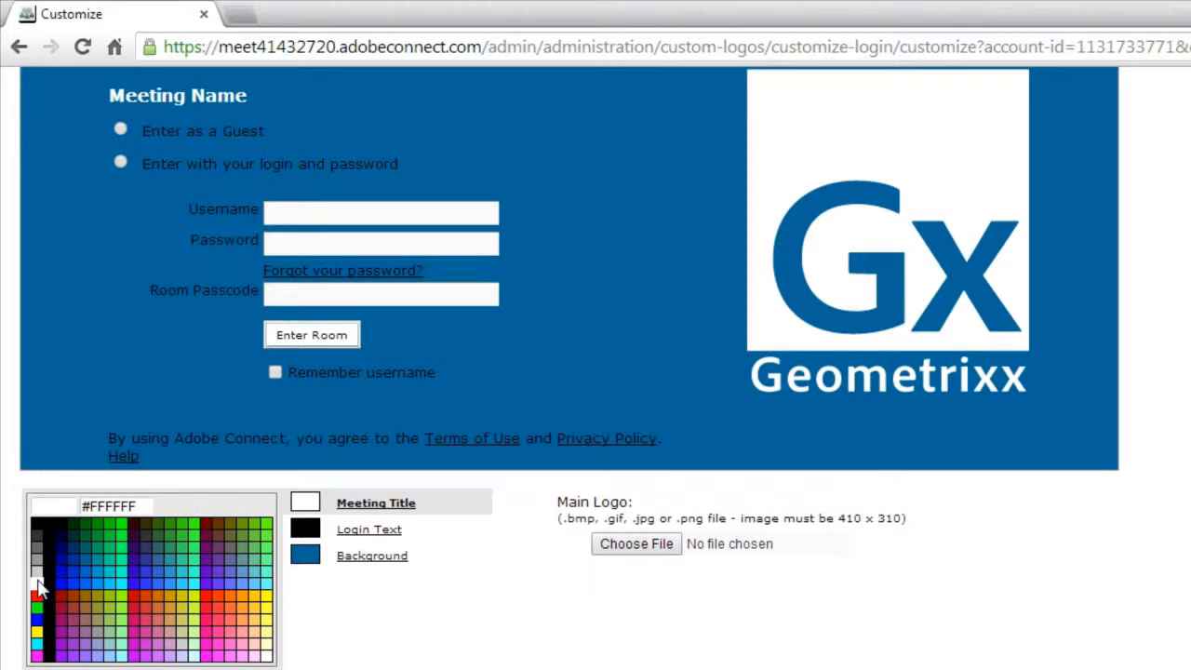
left_click(391, 531)
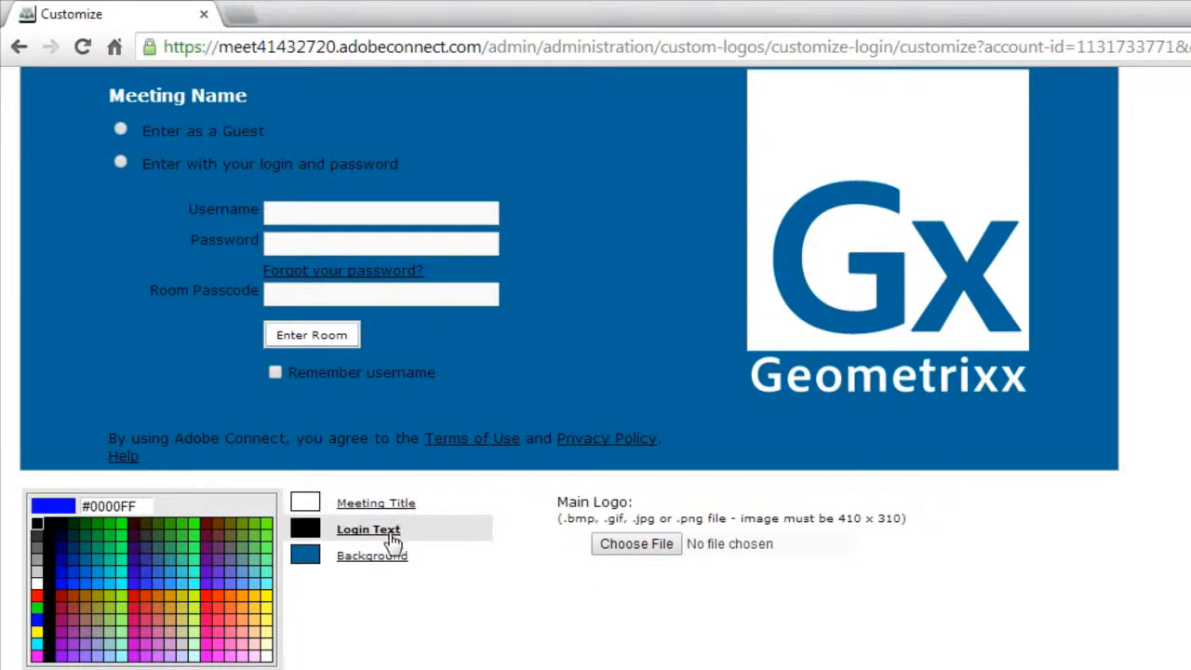
left_click(37, 572)
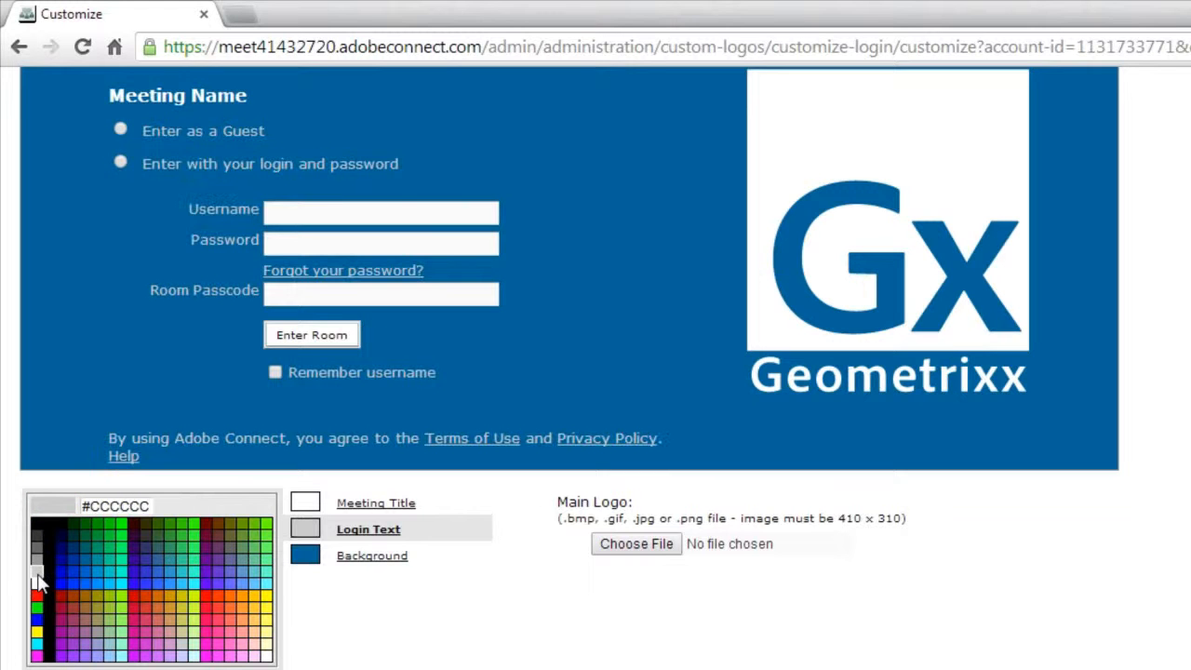
scroll(502, 646, "up", 3)
scroll(517, 646, "down", 5)
left_click(502, 663)
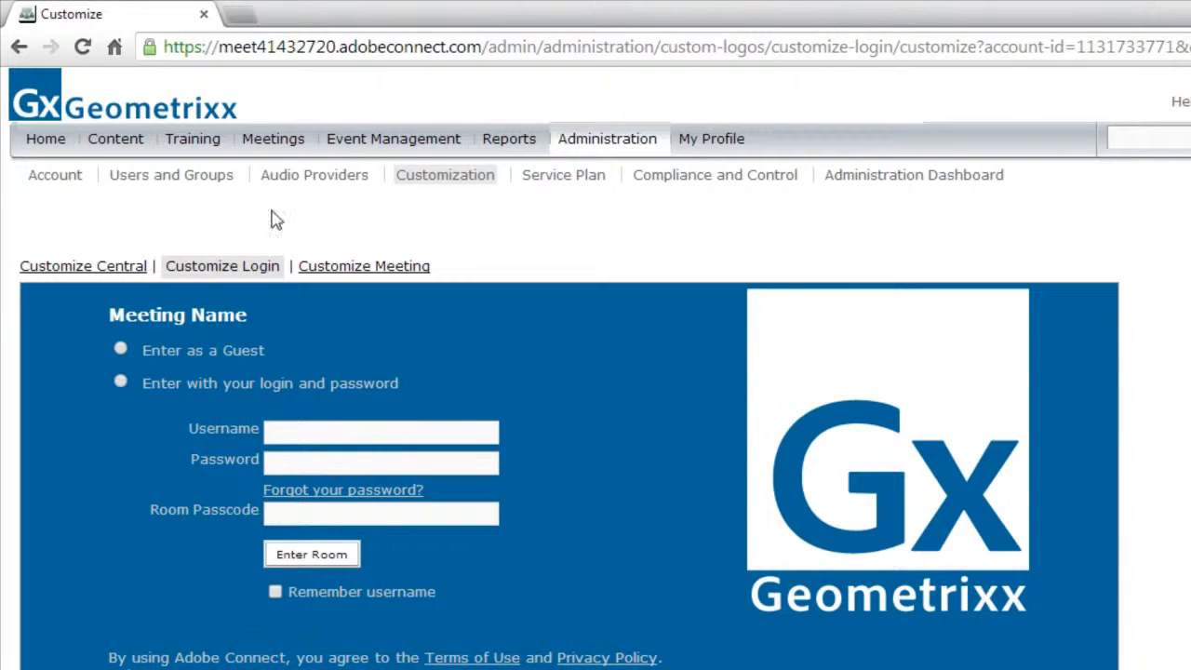
Open the meeting room customization page and choose Meeting-Bug.png as the meeting logo.
left_click(363, 269)
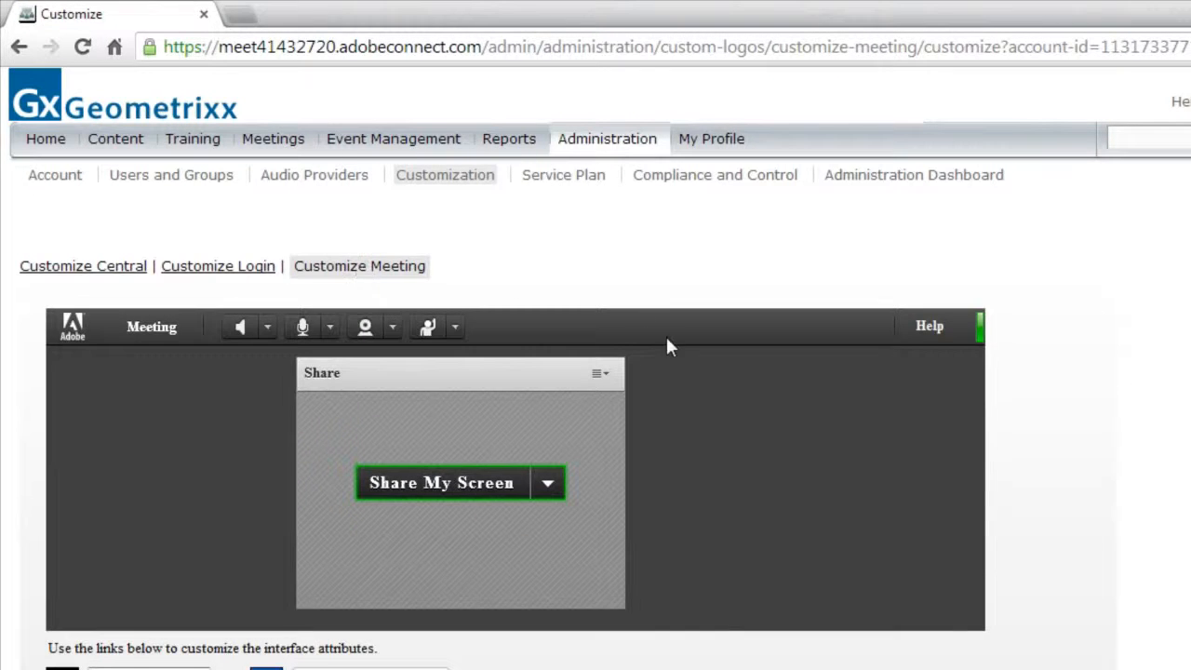
scroll(1184, 448, "down", 3)
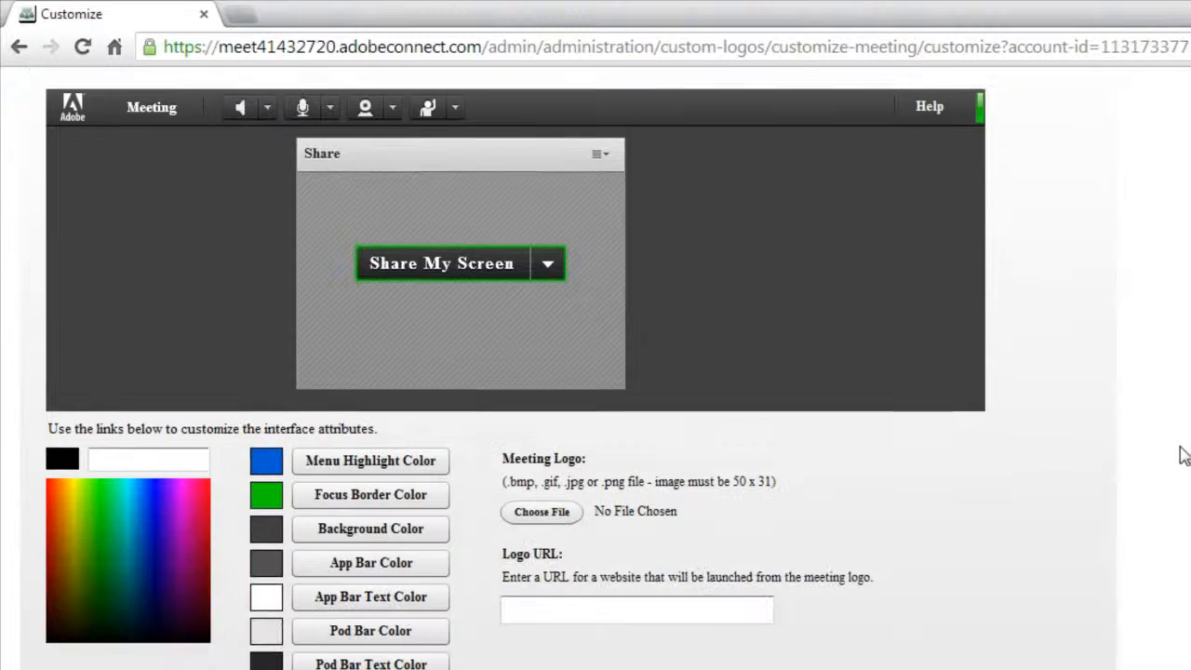
left_click(142, 517)
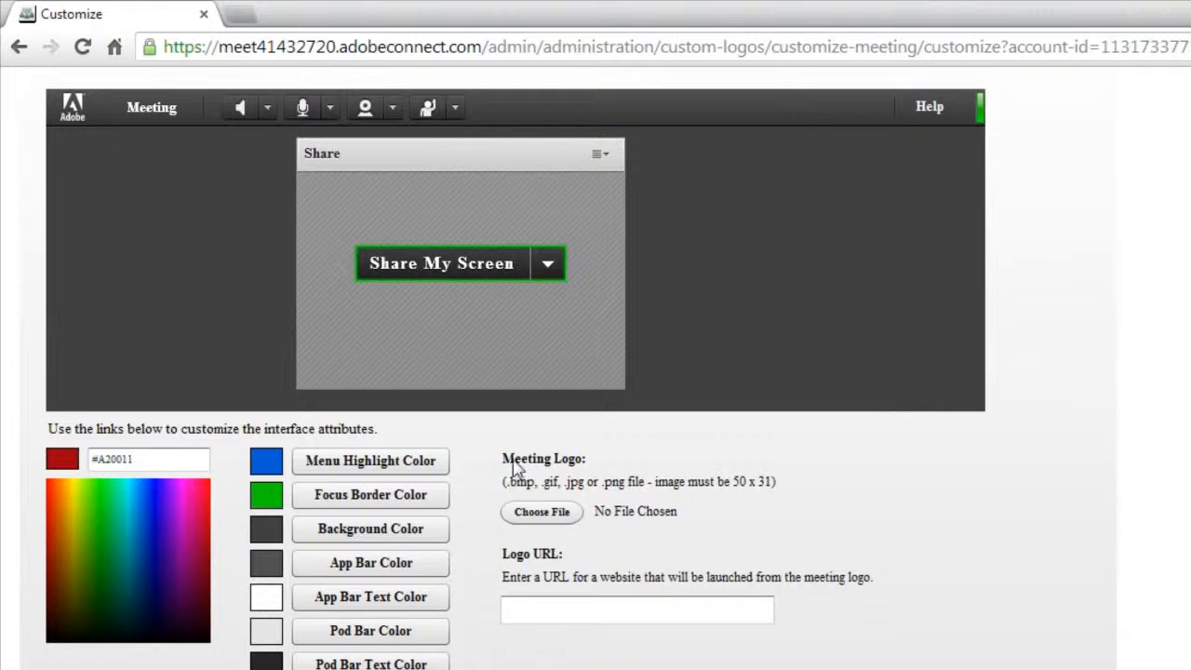
left_click(592, 612)
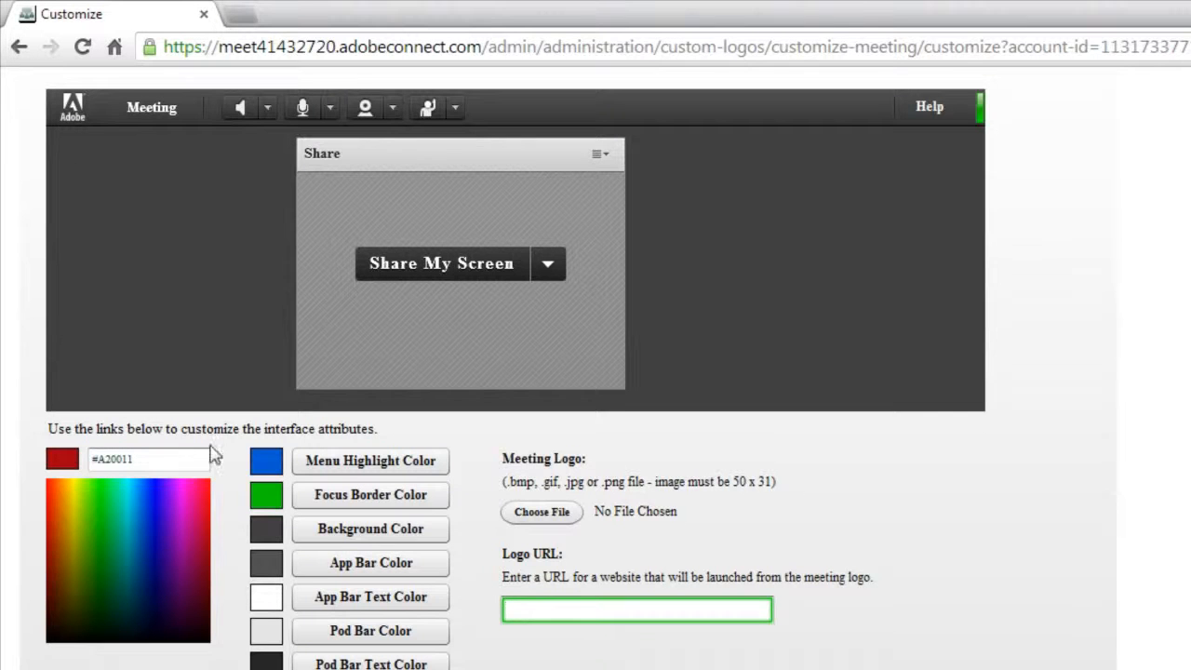
left_click(530, 513)
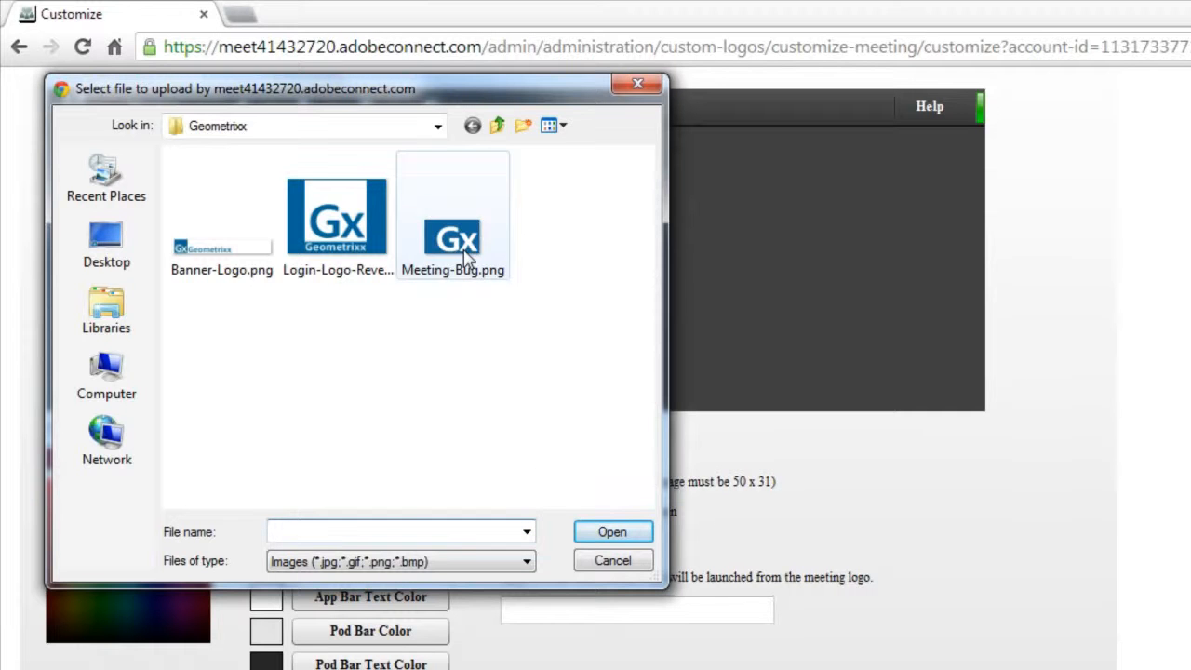
left_click(462, 259)
left_click(611, 537)
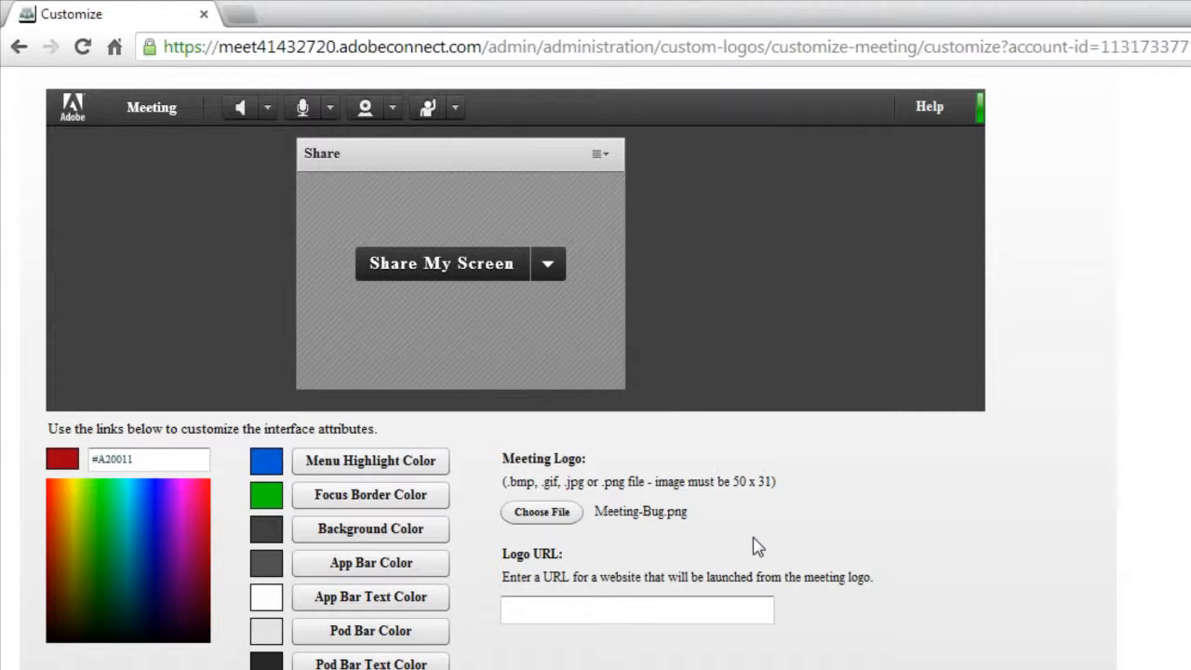
left_click(670, 605)
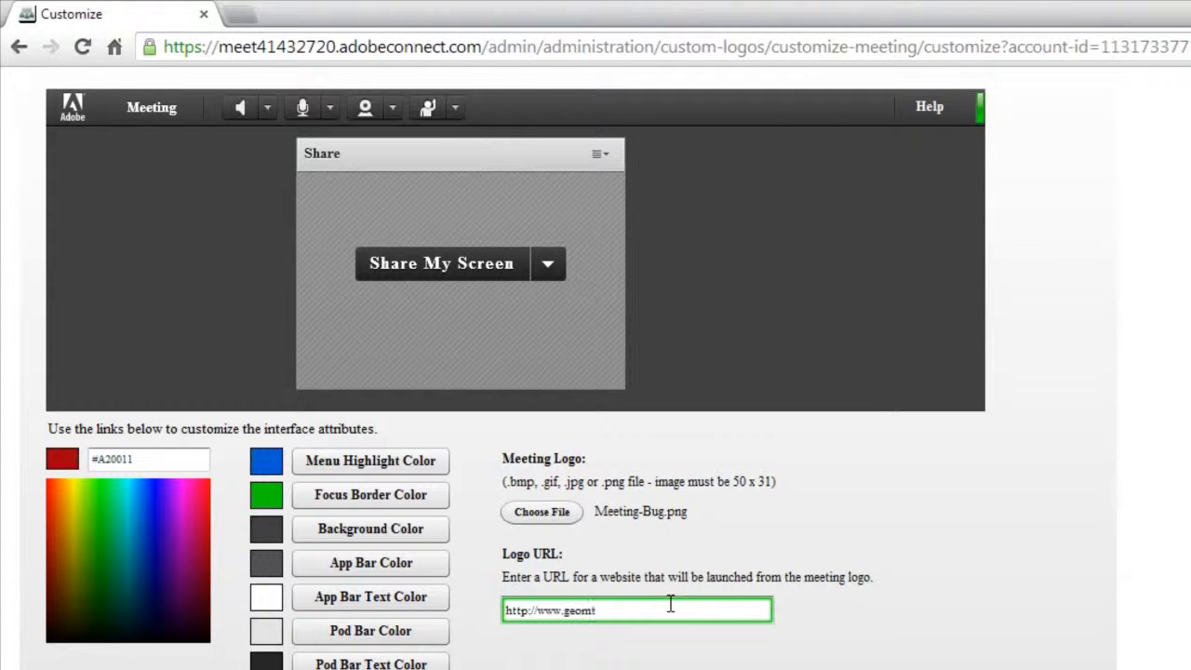
type("http://www.geometrixx.com")
scroll(586, 596, "up", 1)
scroll(510, 651, "down", 2)
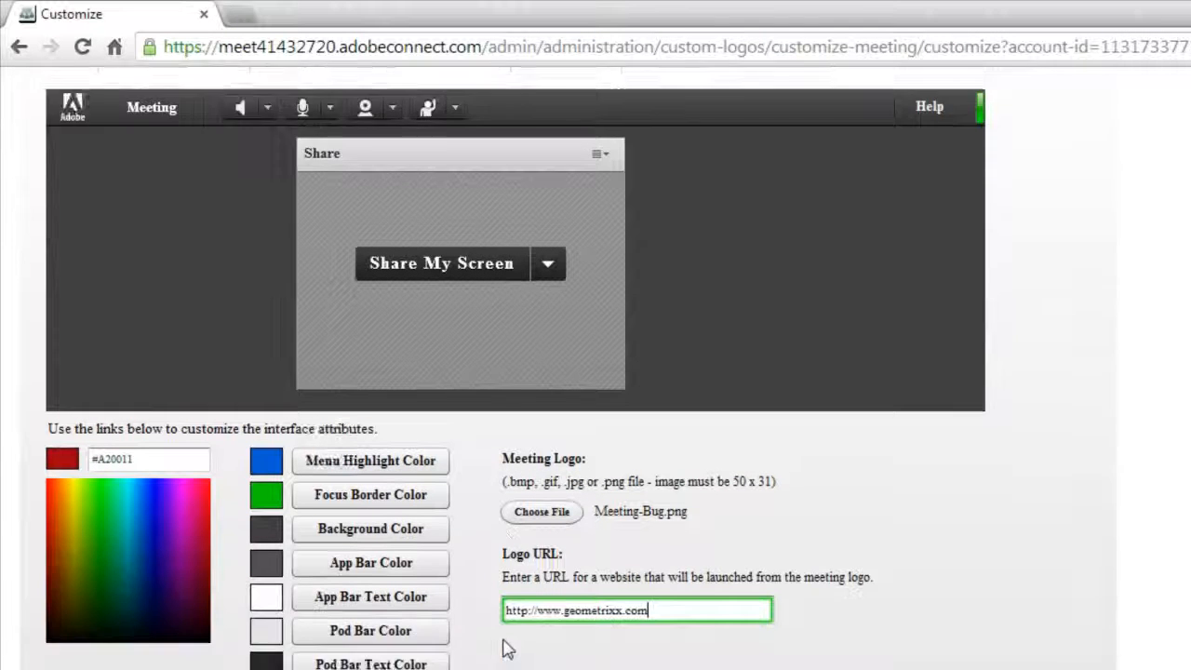
left_click(482, 617)
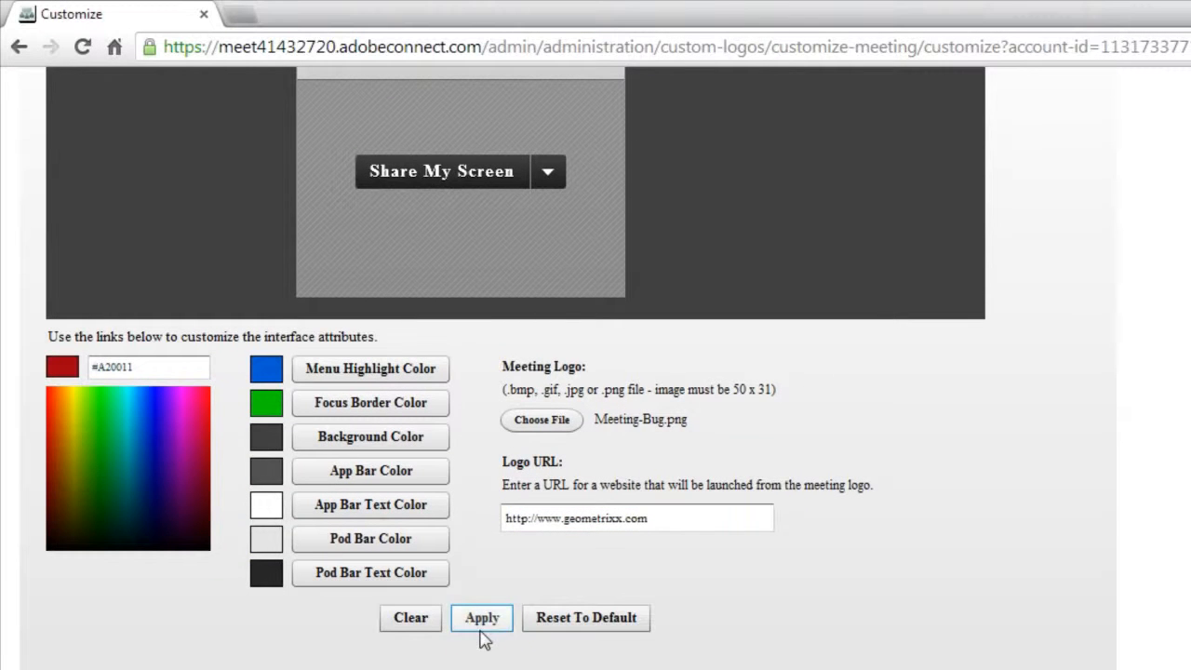
scroll(948, 555, "up", 2)
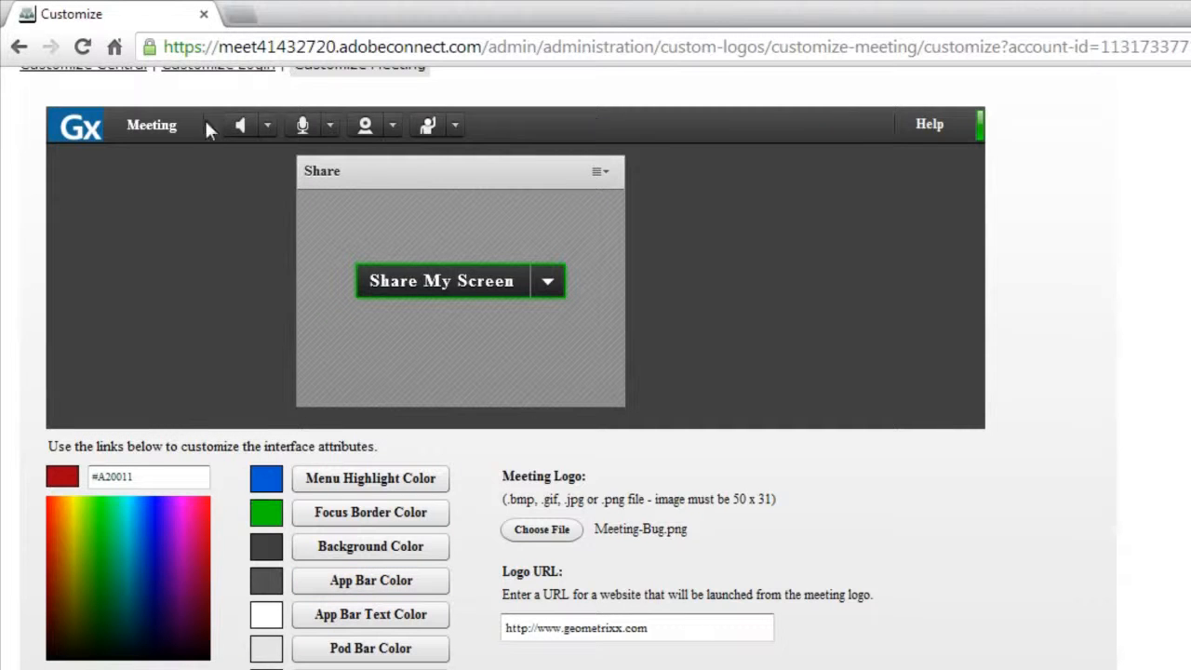
Set the meeting room's App Bar Color to #006599 and check the Meeting menu in the preview.
left_click(387, 584)
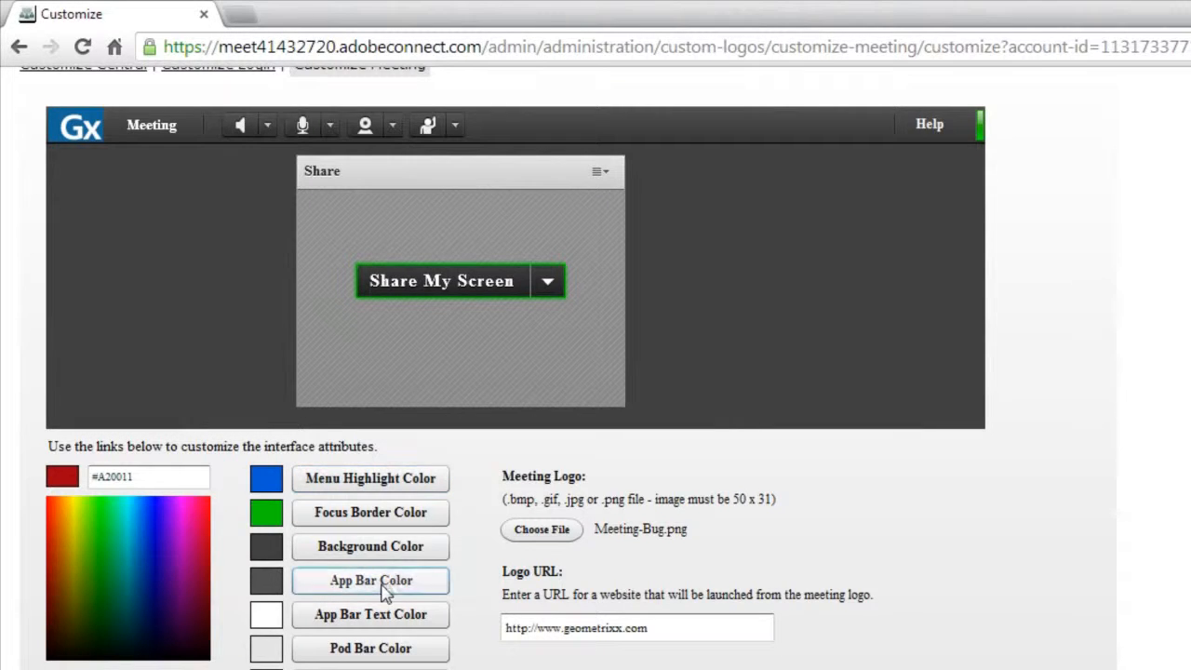
left_click(384, 581)
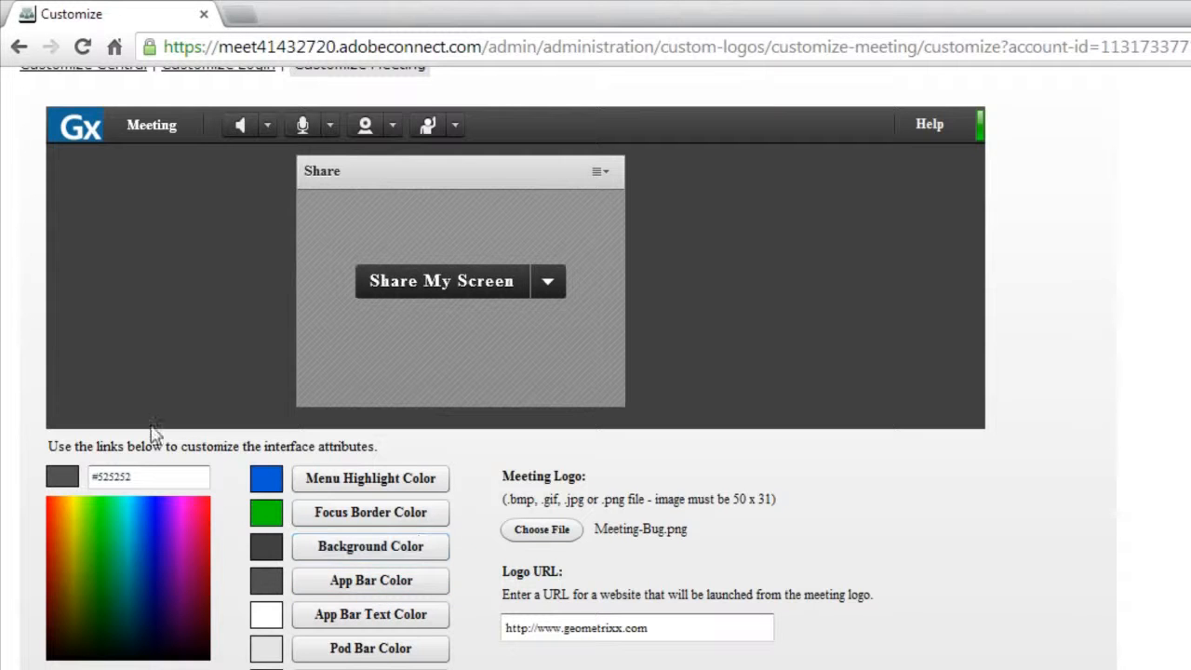
left_click(354, 584)
left_click(209, 498)
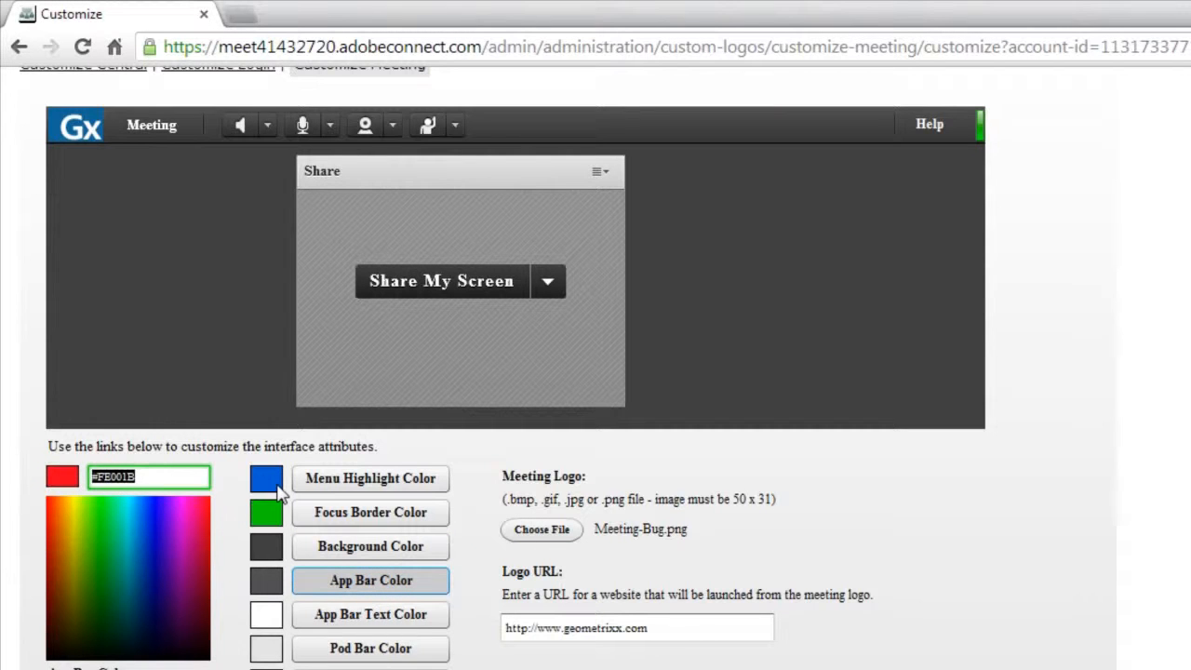
type("#006599")
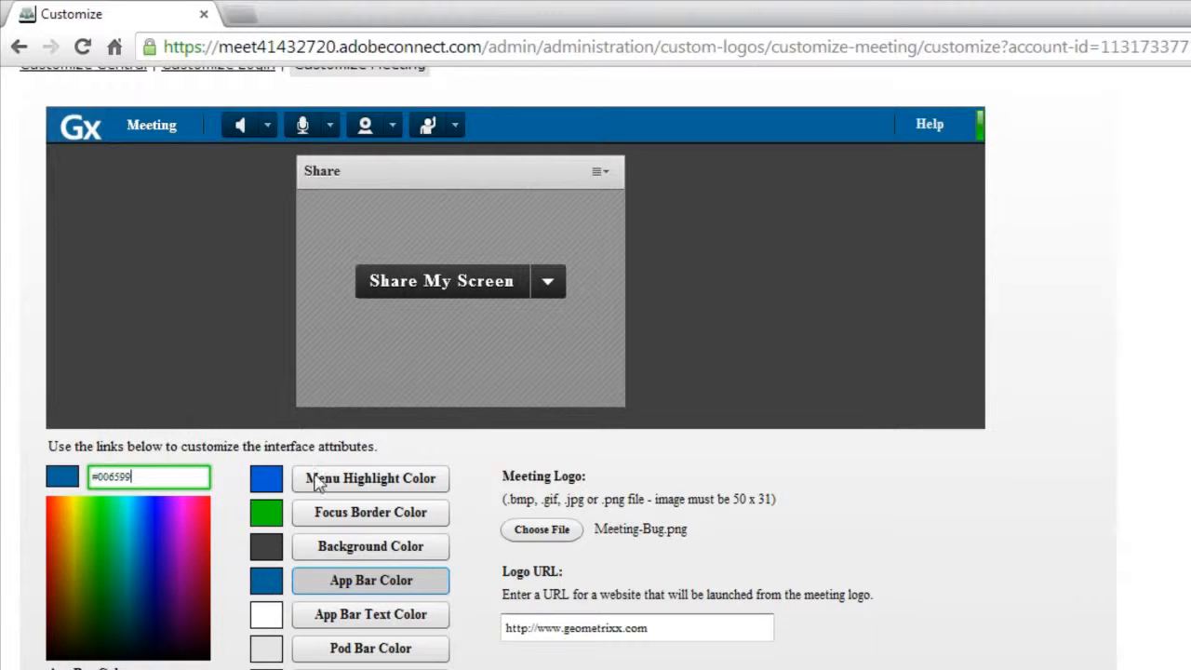
left_click(163, 126)
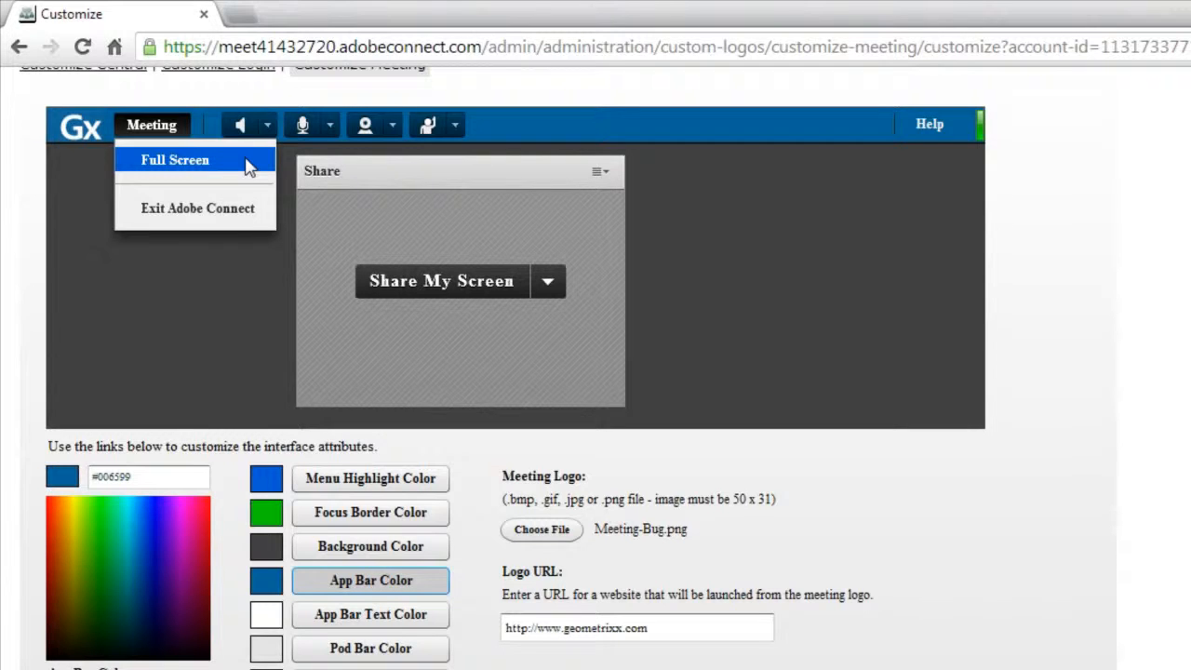
left_click(216, 304)
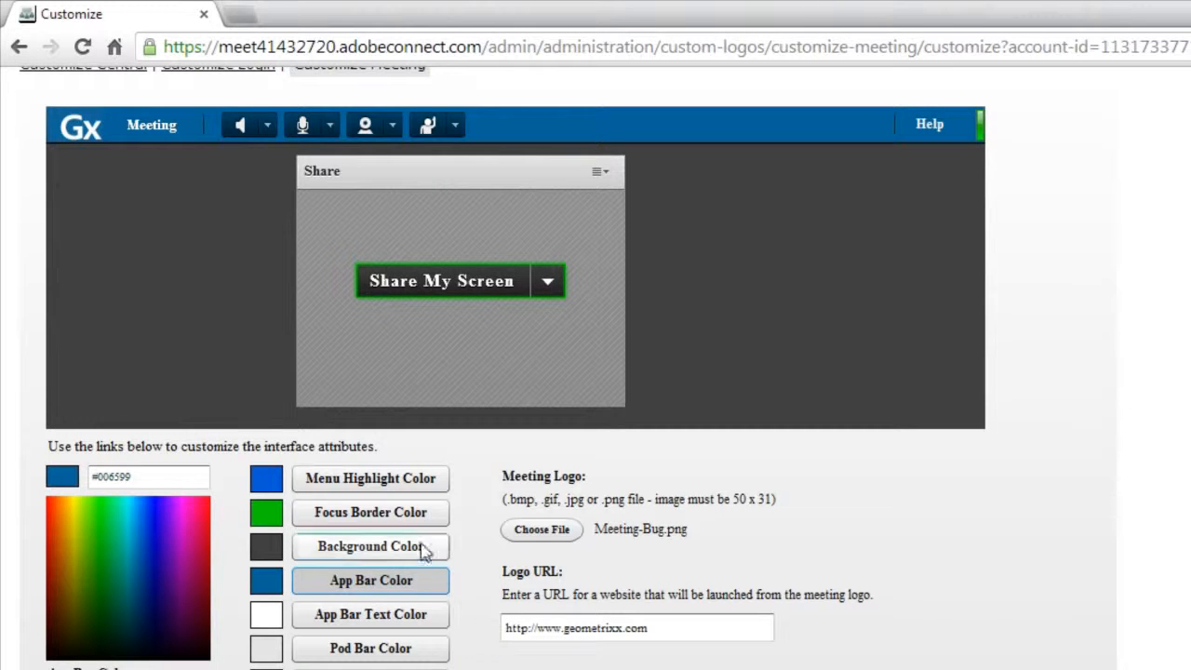
Set the meeting room's Focus Border Color to #006599 and check it in the preview.
left_click(365, 519)
double_click(123, 474)
type("006599")
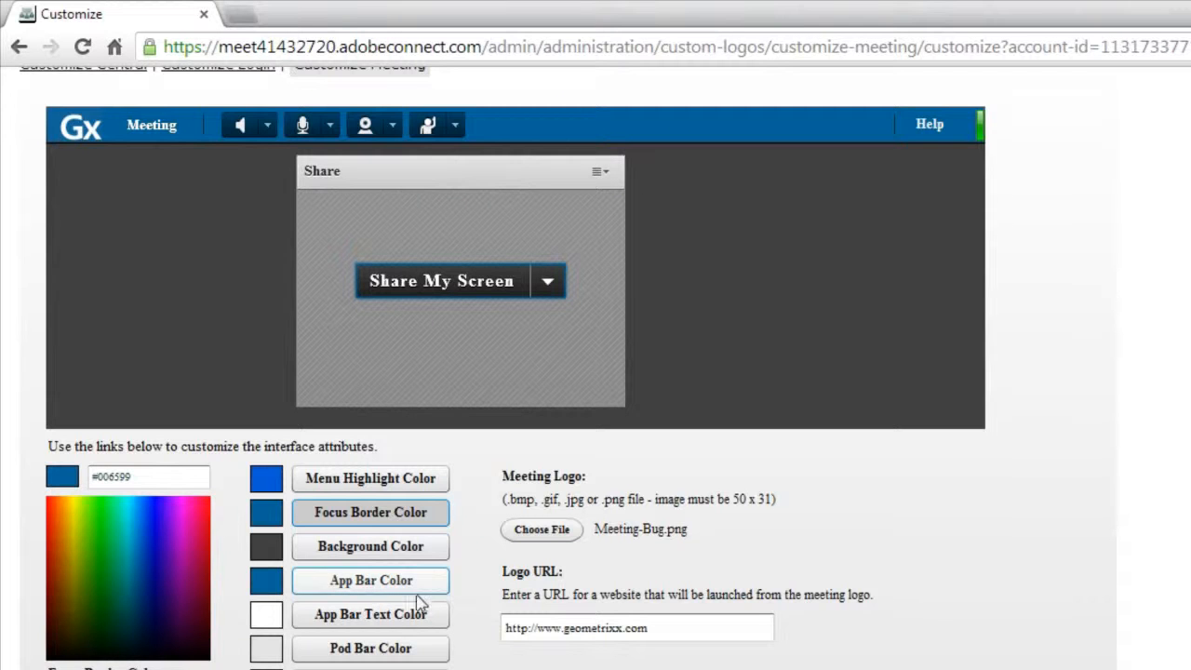
left_click(150, 134)
left_click(150, 134)
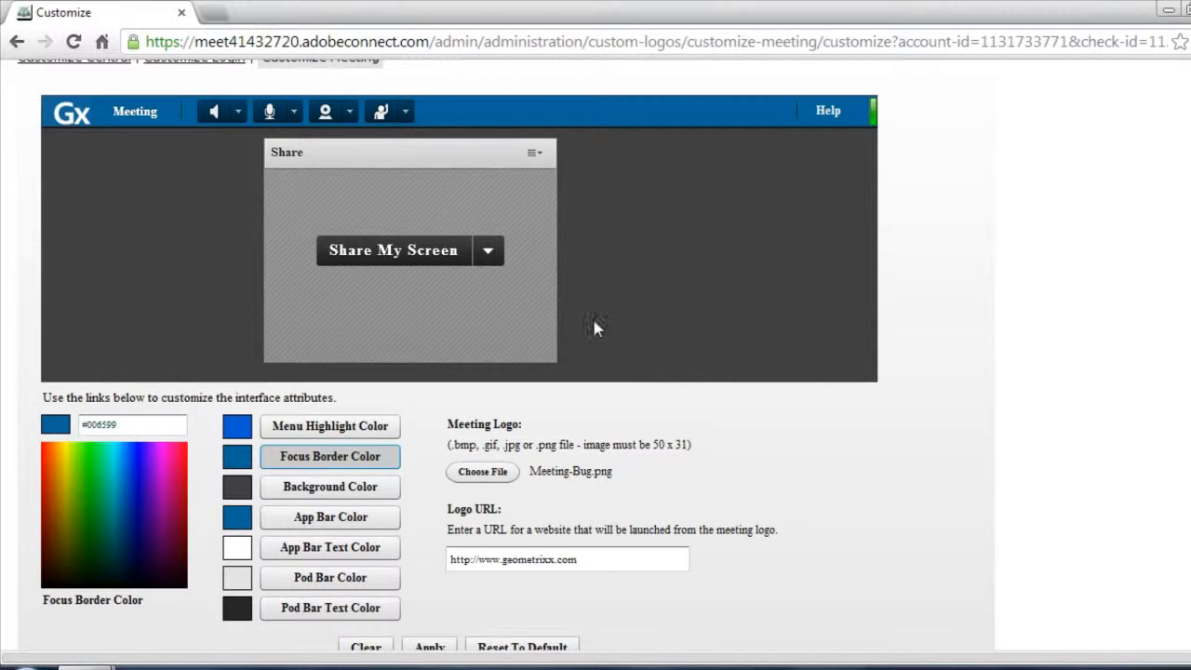
Apply the meeting room color changes and reload the customization page.
scroll(619, 444, "down", 1)
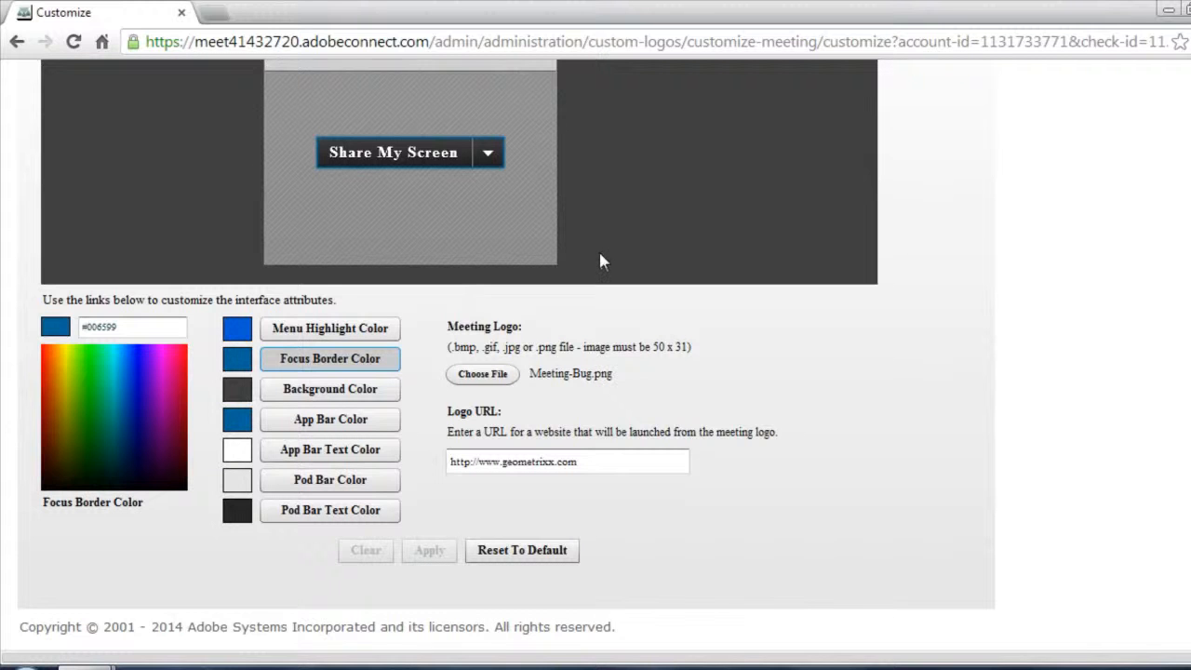
scroll(602, 263, "up", 3)
left_click(75, 42)
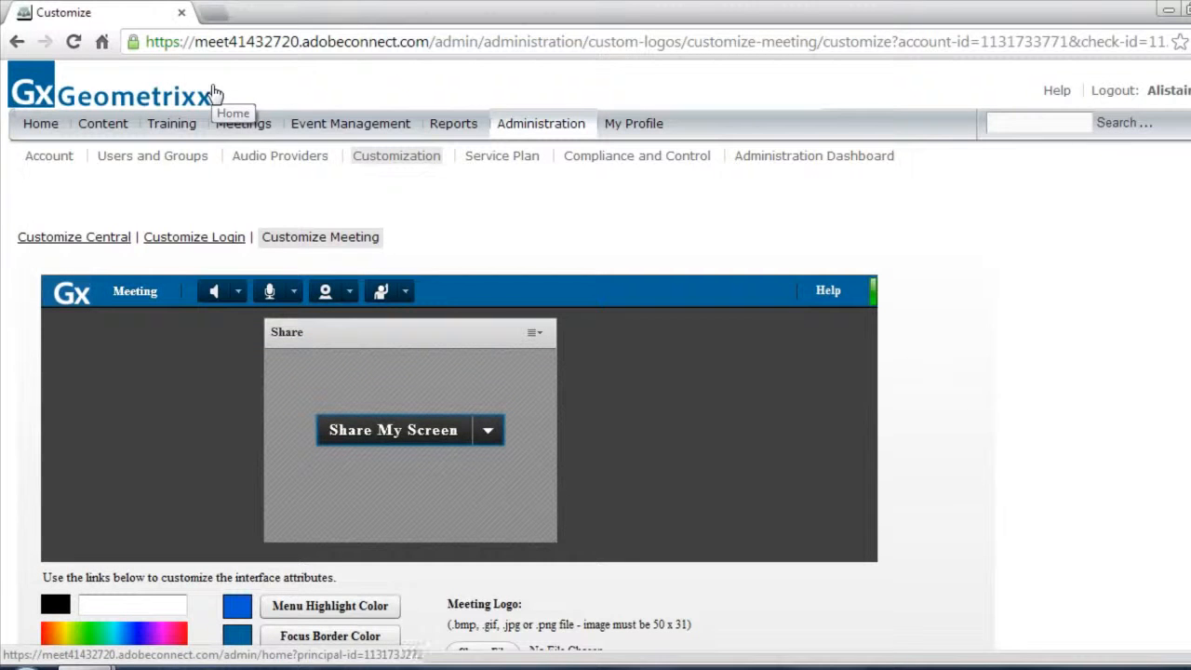
Start a new meeting in My Meetings, naming it after the host and entering the host's first name as custom URL.
left_click(256, 129)
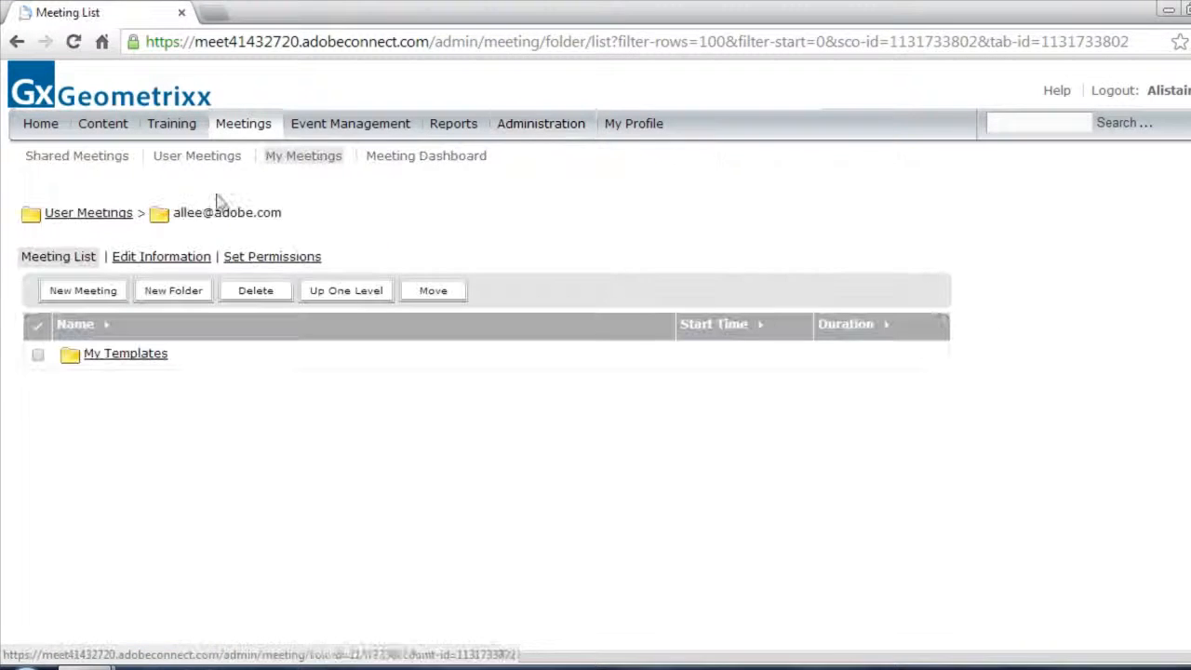
left_click(102, 292)
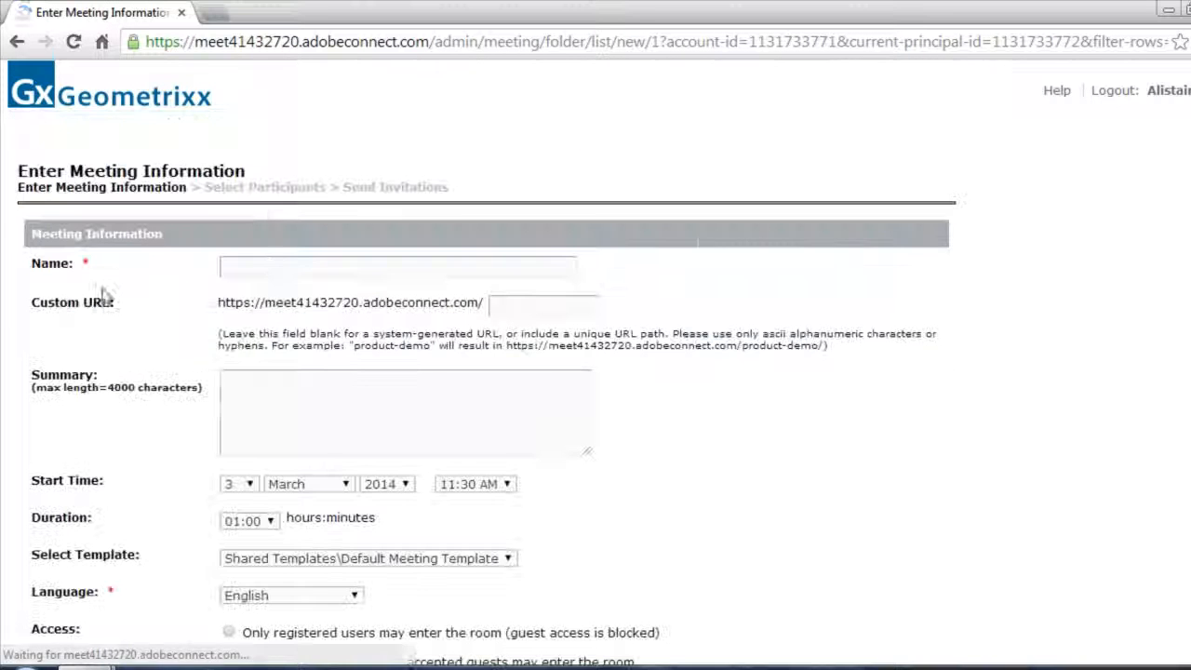
left_click(267, 267)
type("a")
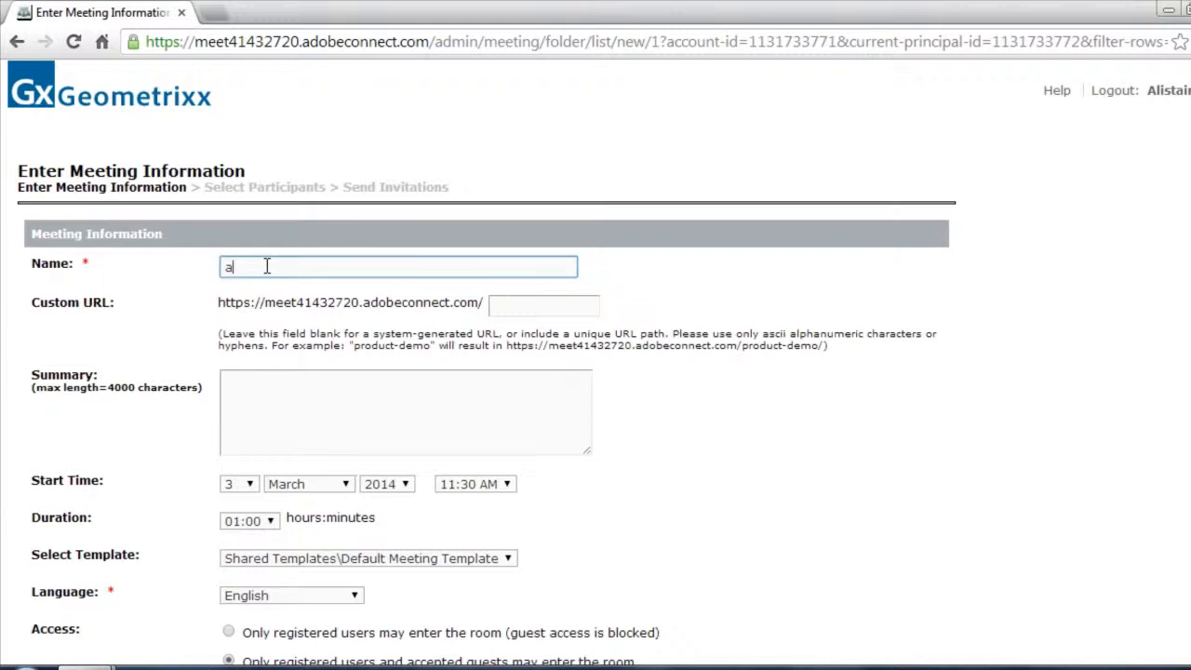
type("listair's Meeting")
key("Tab")
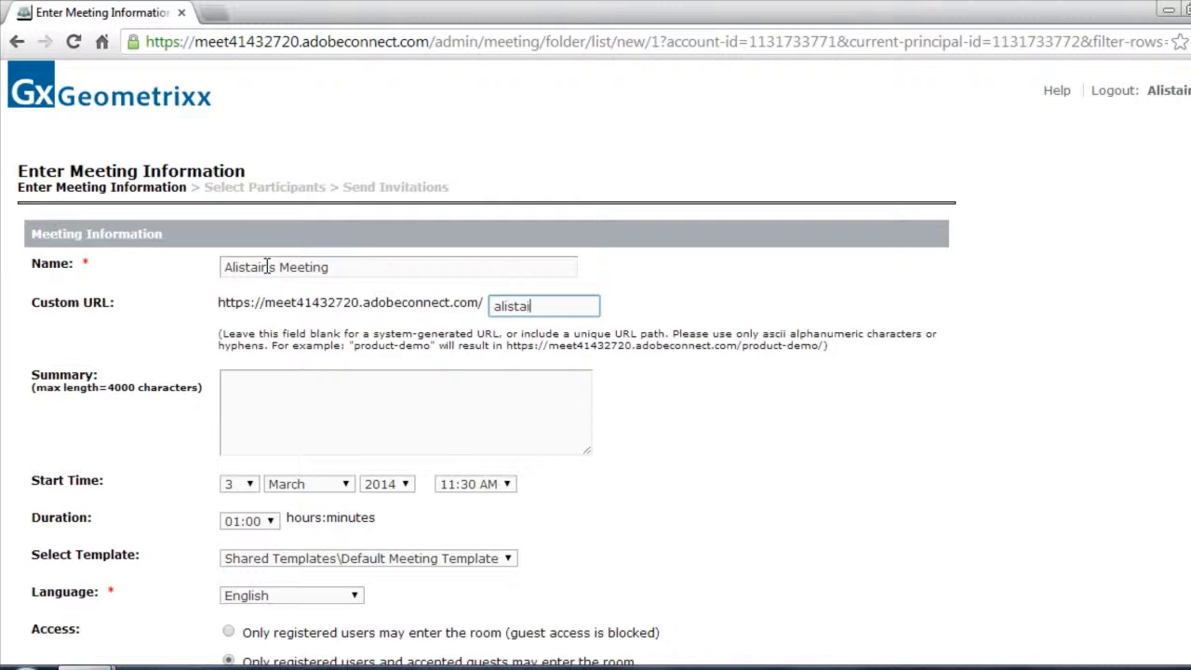
Finish creating the meeting with the default template, access and audio settings, and enter its meeting room.
scroll(523, 518, "down", 3)
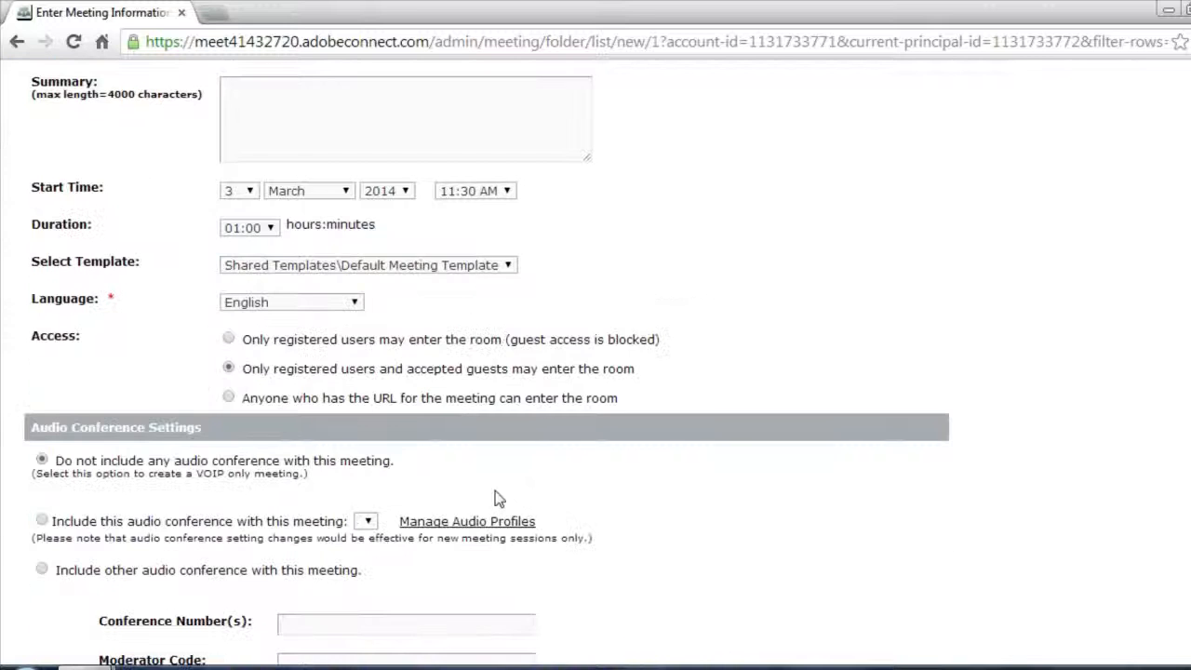
scroll(474, 517, "down", 3)
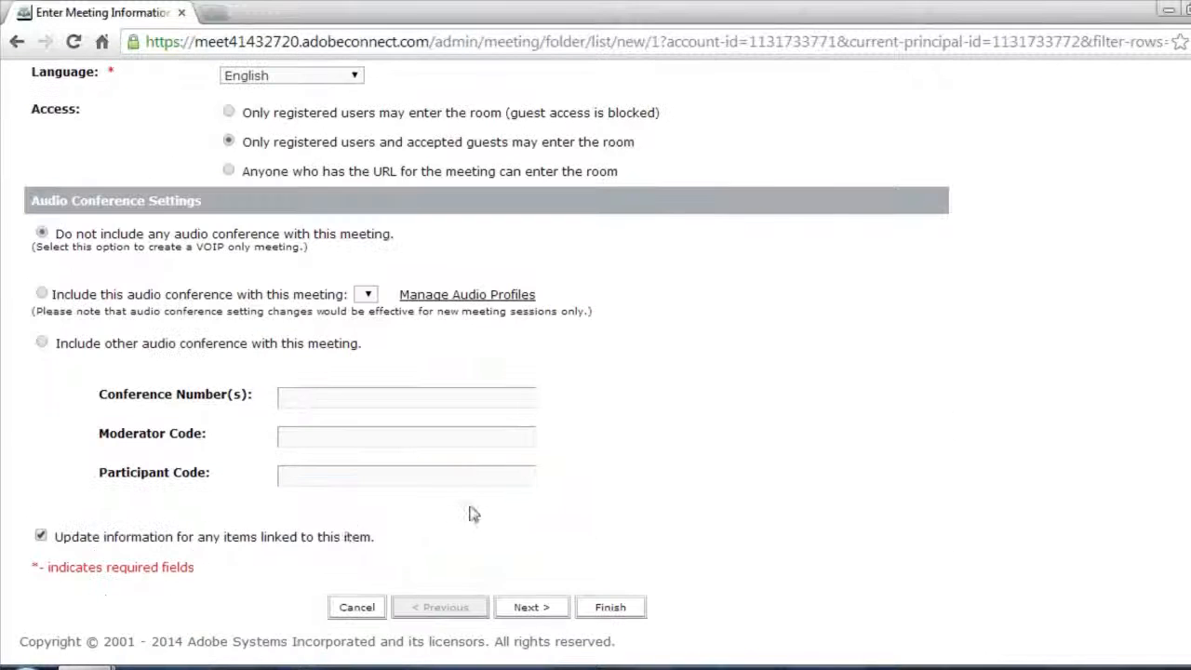
left_click(622, 607)
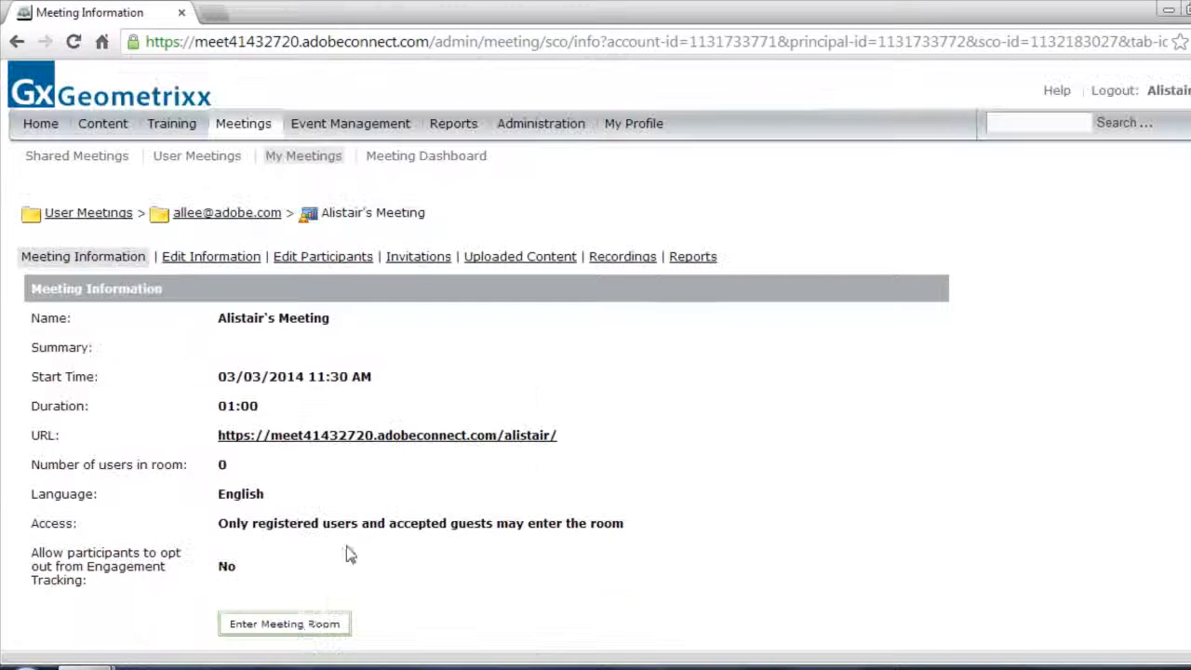
left_click(310, 624)
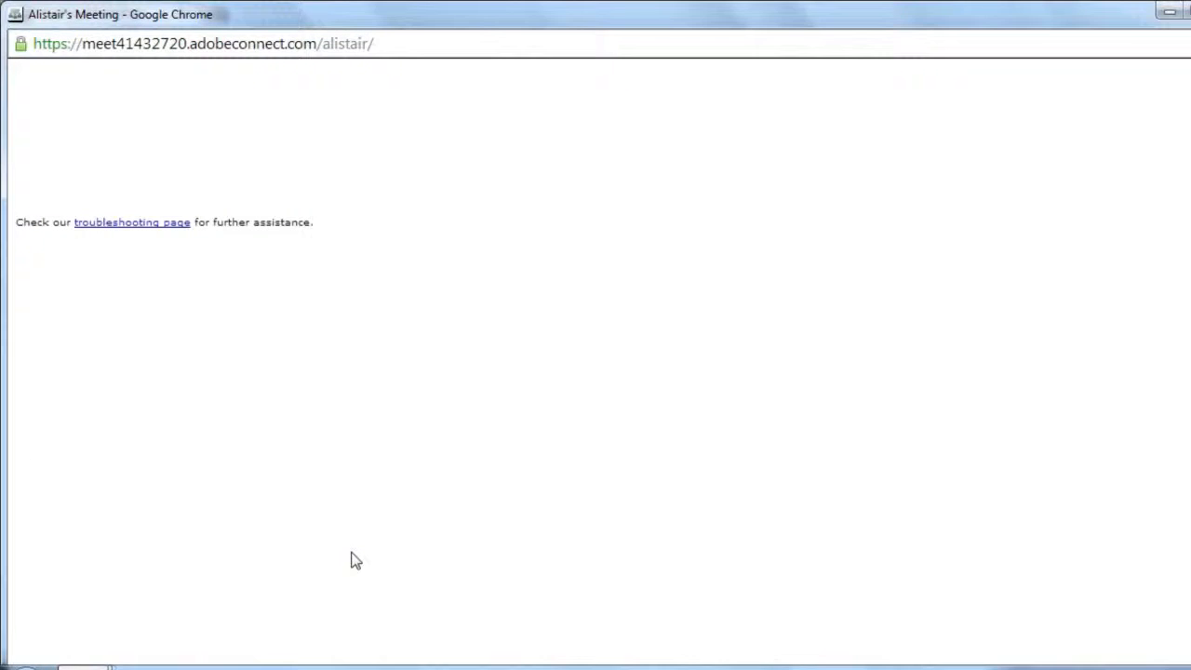